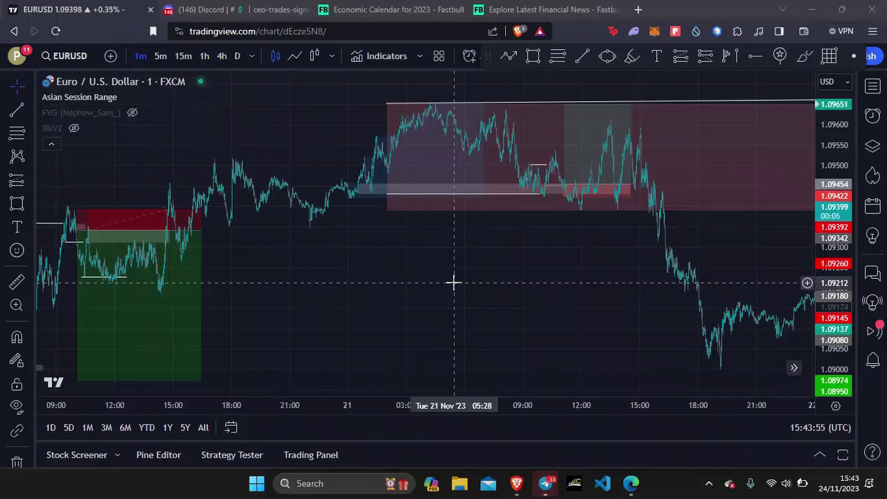
Switch the EURUSD chart to the 15-minute timeframe and bring the 17–24 November price action into view
left_click(183, 56)
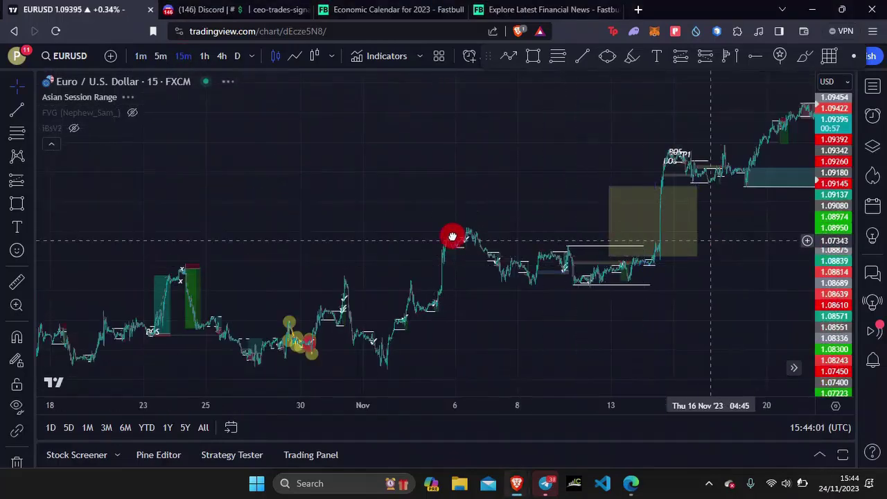
left_click_drag(453, 235, 253, 236)
scroll(350, 253, "up", 3)
left_click_drag(367, 253, 672, 228)
scroll(651, 236, "up", 5)
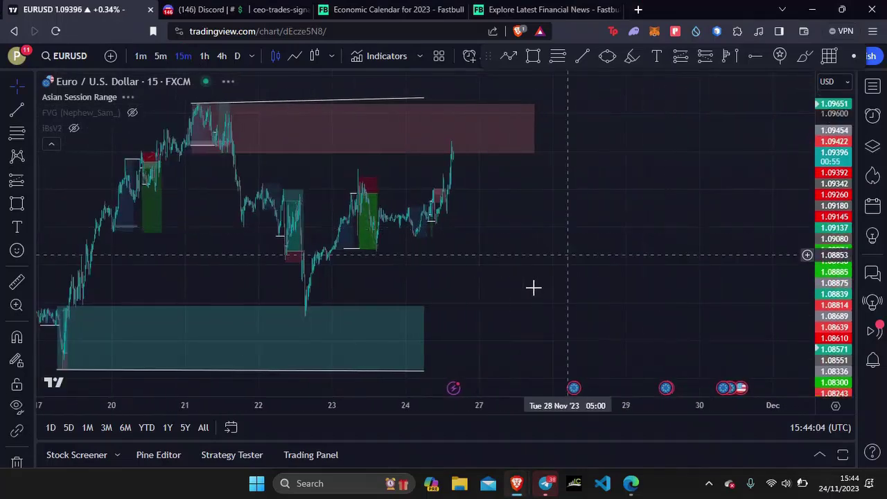
left_click_drag(597, 274, 667, 266)
scroll(651, 268, "up", 2)
left_click_drag(130, 274, 279, 251)
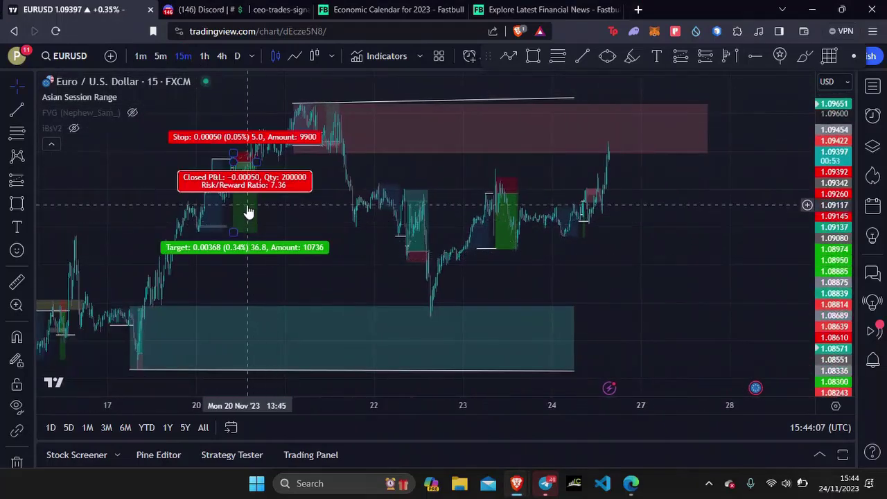
Inspect the risk/reward details of the position drawings placed on 20, 21 and 22 November
left_click(248, 212)
left_click(345, 170)
left_click(331, 131)
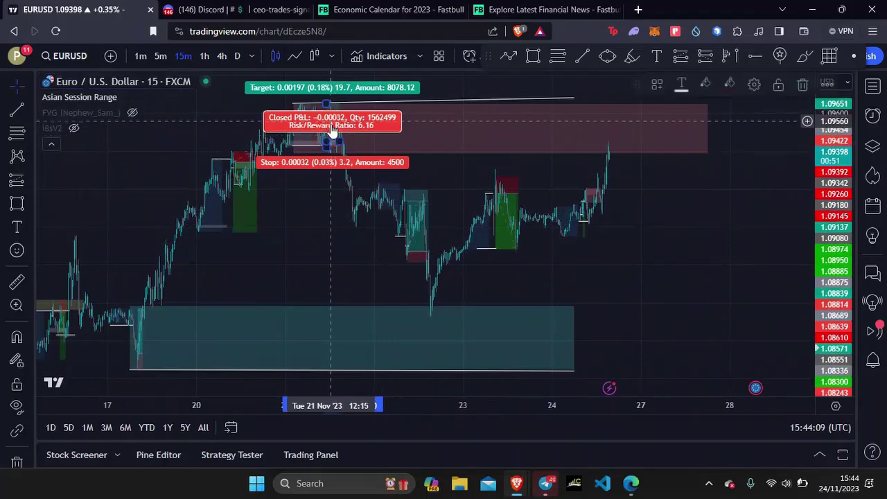
left_click(329, 270)
left_click(417, 237)
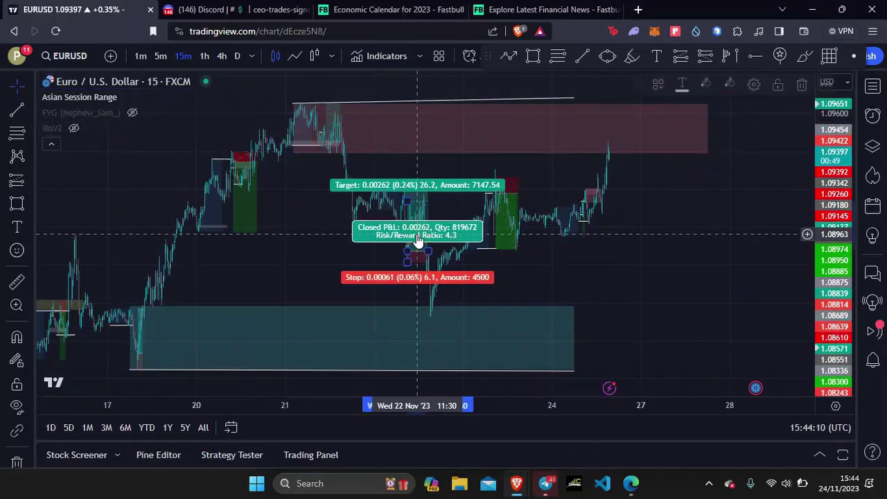
left_click(342, 276)
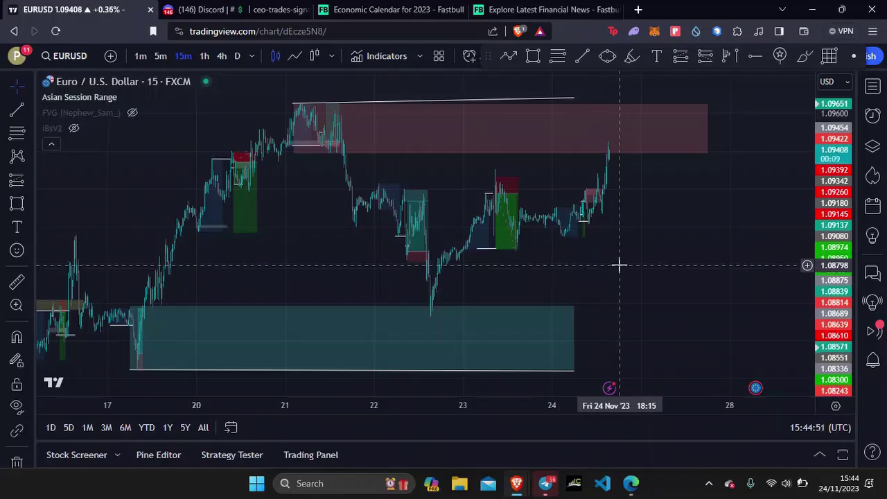
Collapse the indicator legend on the EURUSD chart
left_click_drag(321, 266, 453, 256)
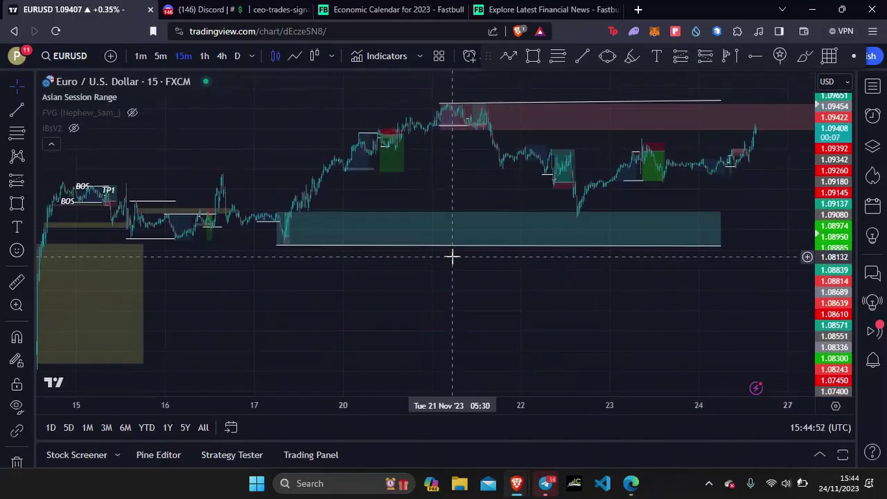
scroll(453, 256, "up", 2)
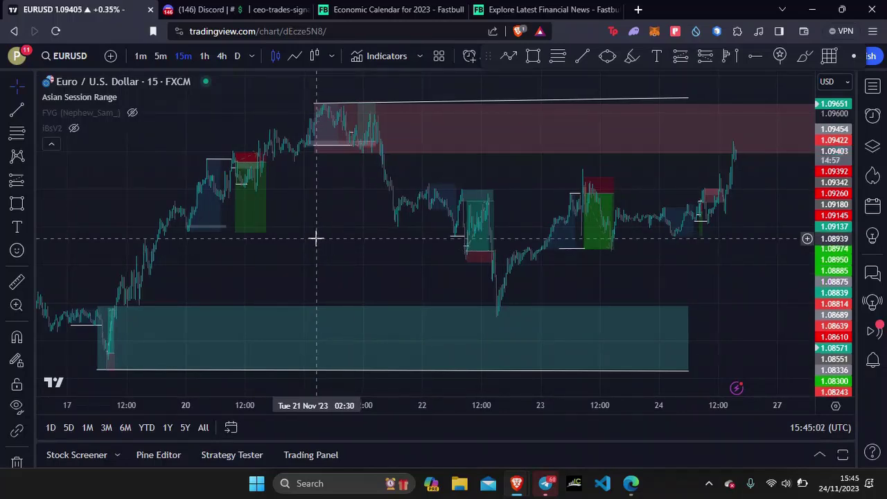
left_click(326, 252)
left_click_drag(326, 251, 418, 261)
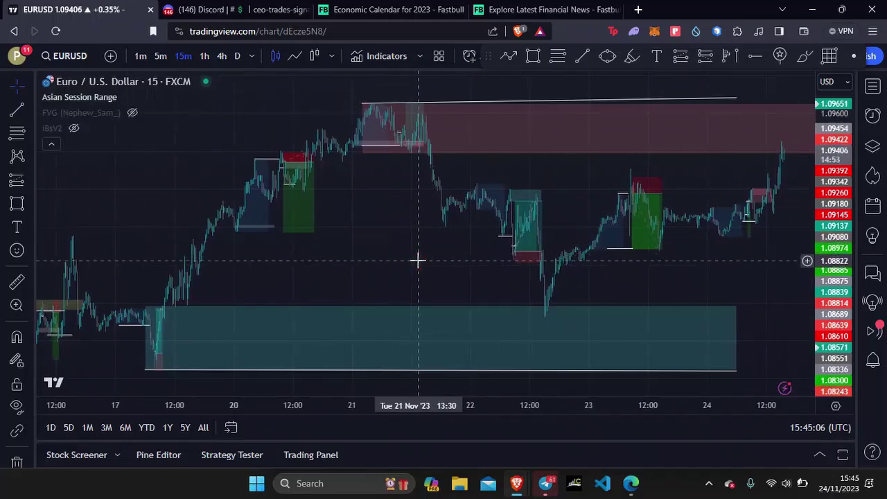
left_click(51, 143)
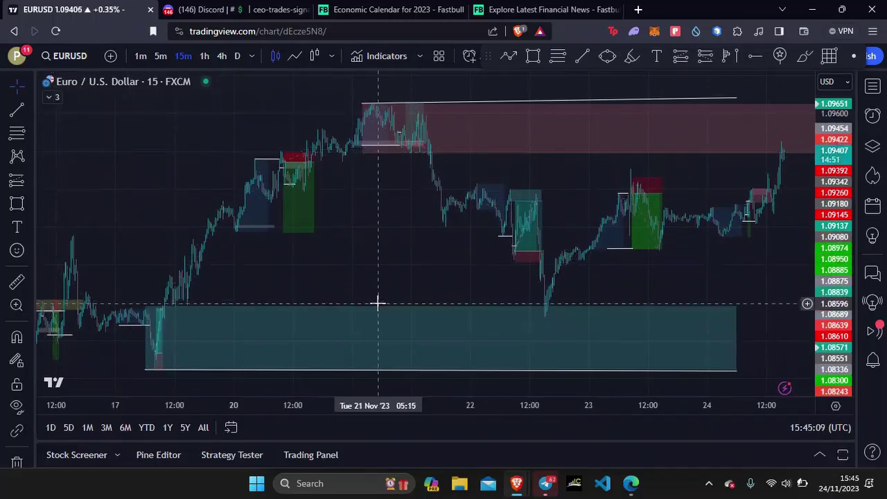
left_click_drag(386, 251, 336, 248)
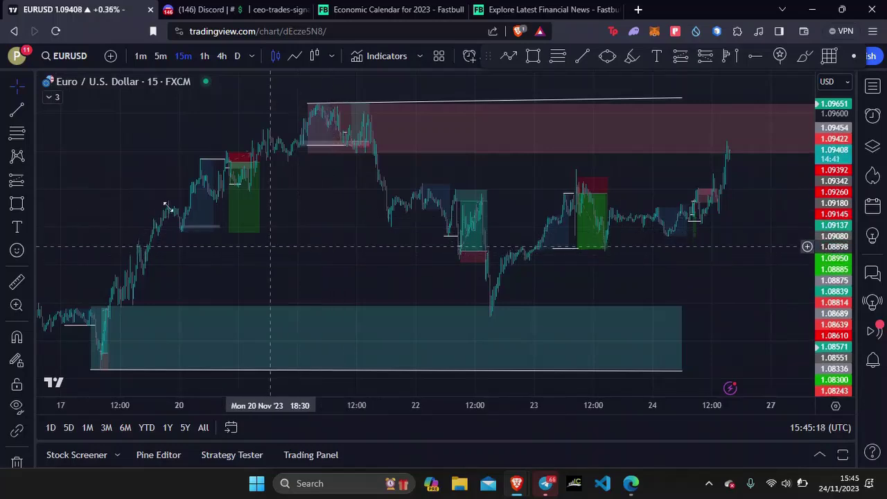
Draw a row of ten short, roughly vertical Brush strokes below the price peak of 21 November
left_click(31, 181)
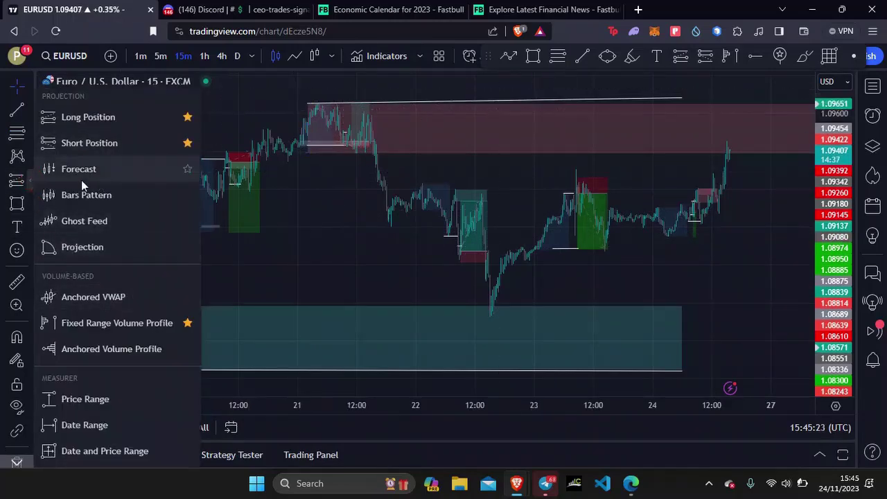
left_click(32, 157)
left_click(32, 131)
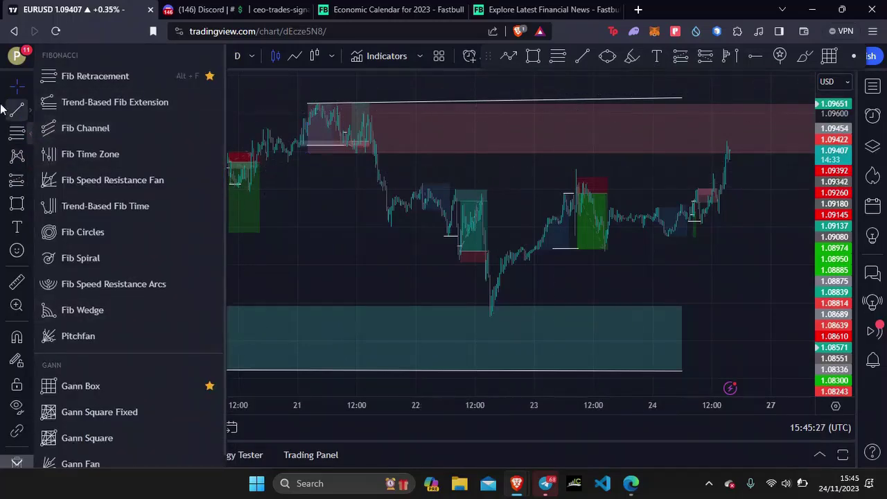
left_click(32, 109)
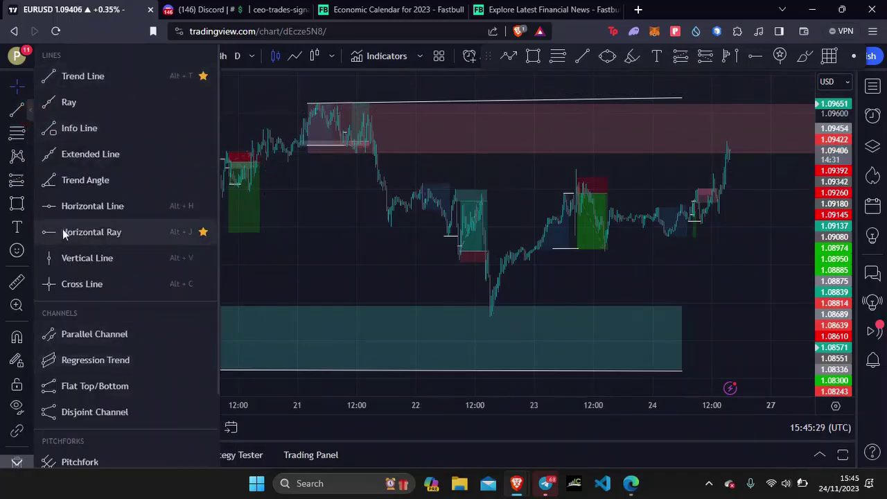
left_click(26, 181)
left_click(29, 203)
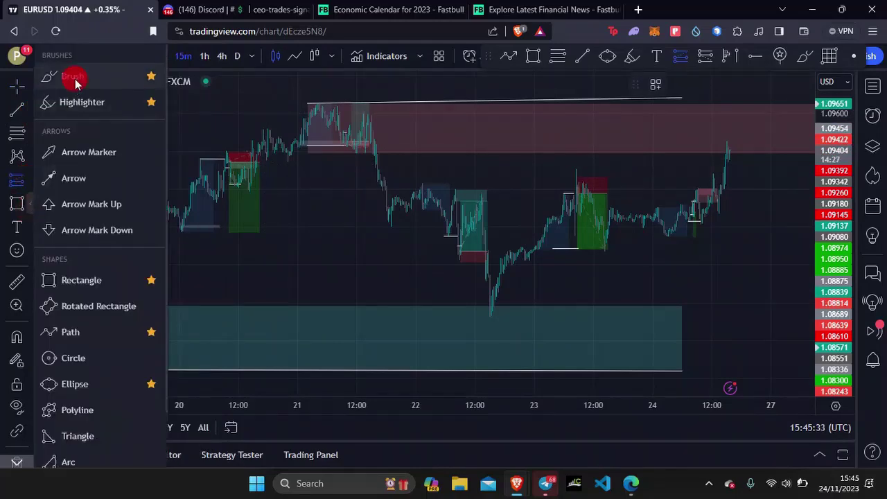
left_click(75, 82)
mouse_move(293, 200)
left_mouse_down()
mouse_move(293, 241)
mouse_move(314, 237)
left_mouse_up()
mouse_move(335, 201)
left_mouse_down()
mouse_move(338, 237)
mouse_move(379, 235)
left_mouse_up()
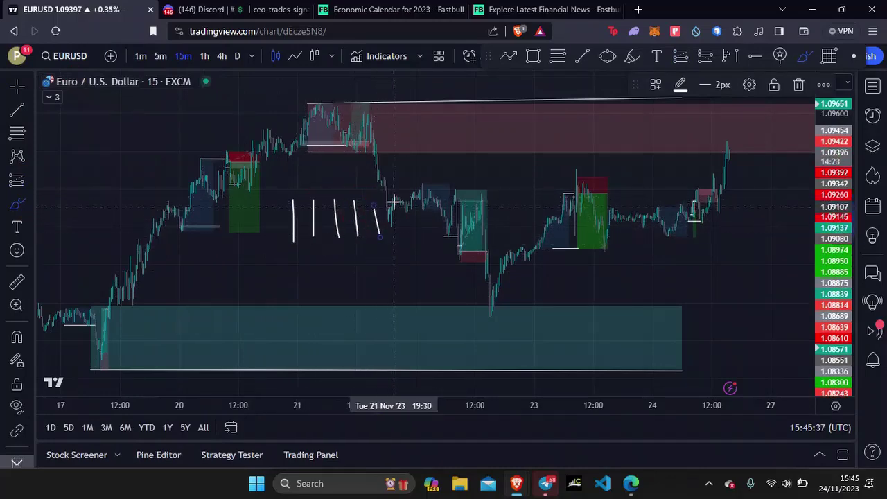
mouse_move(391, 201)
left_mouse_down()
mouse_move(402, 246)
mouse_move(424, 243)
left_mouse_up()
mouse_move(434, 204)
left_mouse_down()
mouse_move(445, 246)
mouse_move(466, 241)
left_mouse_up()
left_click_drag(484, 199, 504, 241)
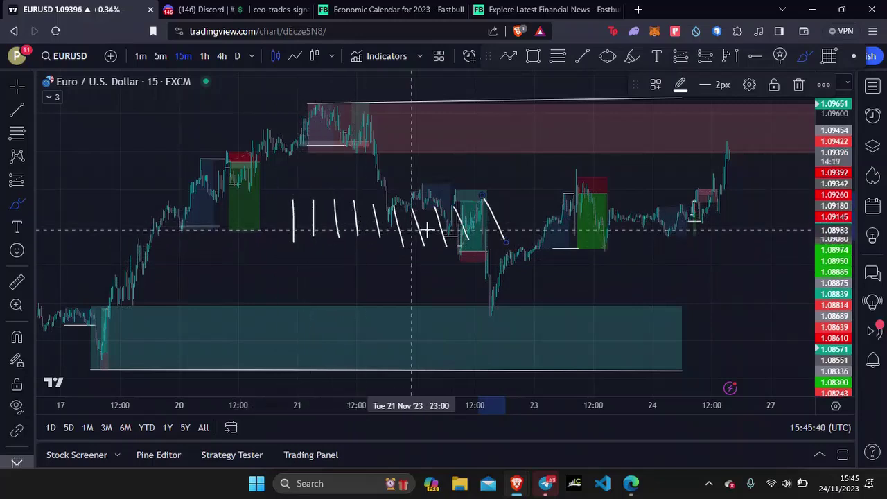
Brush circles around the earlier and later groups of strokes, and undo these markings
mouse_move(506, 219)
left_mouse_down()
mouse_move(416, 222)
mouse_move(409, 202)
mouse_move(480, 242)
mouse_move(428, 207)
mouse_move(478, 247)
mouse_move(437, 234)
left_mouse_up()
mouse_move(399, 199)
left_mouse_down()
mouse_move(267, 169)
mouse_move(398, 251)
mouse_move(404, 229)
left_mouse_up()
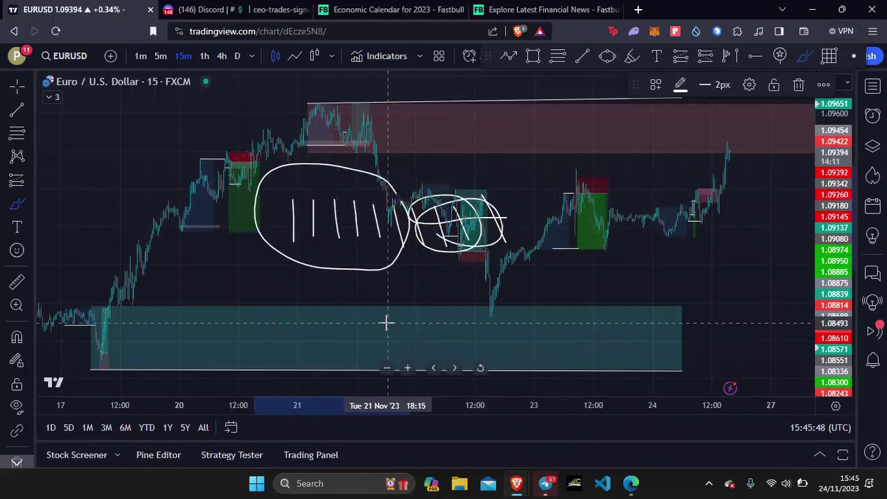
key("ctrl")
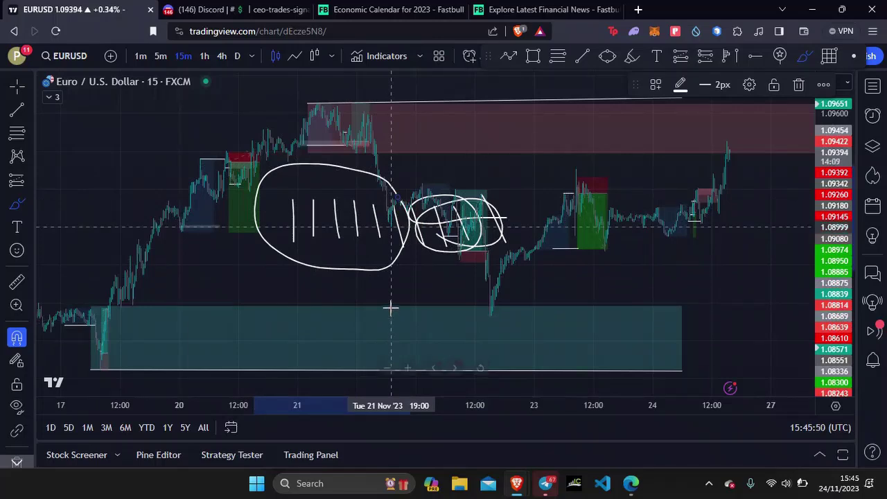
key("ctrl+z")
key("ctrl+z")
key("ctrl+z")
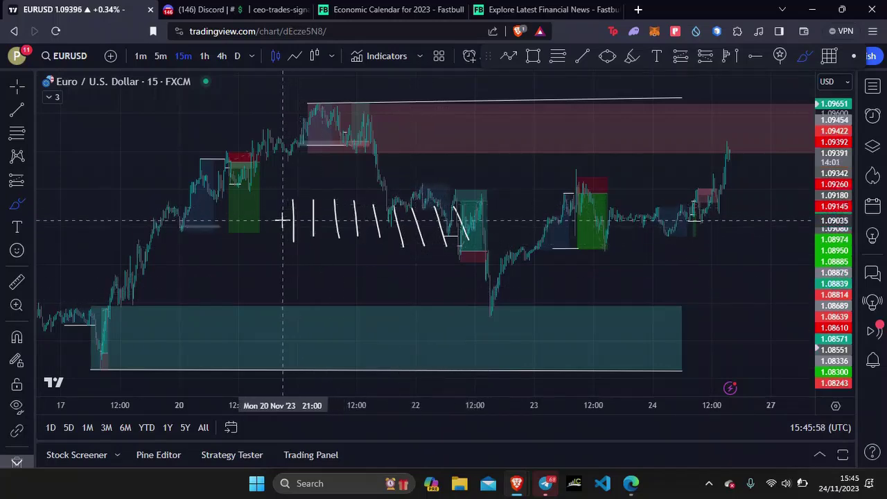
Cross individual strokes in the row, including the first, third and last, with short horizontal Brush lines
mouse_move(283, 220)
left_mouse_down()
mouse_move(363, 217)
mouse_move(287, 228)
mouse_move(350, 205)
left_mouse_up()
key("ctrl+z")
left_click_drag(282, 211, 341, 215)
left_click_drag(440, 224, 482, 213)
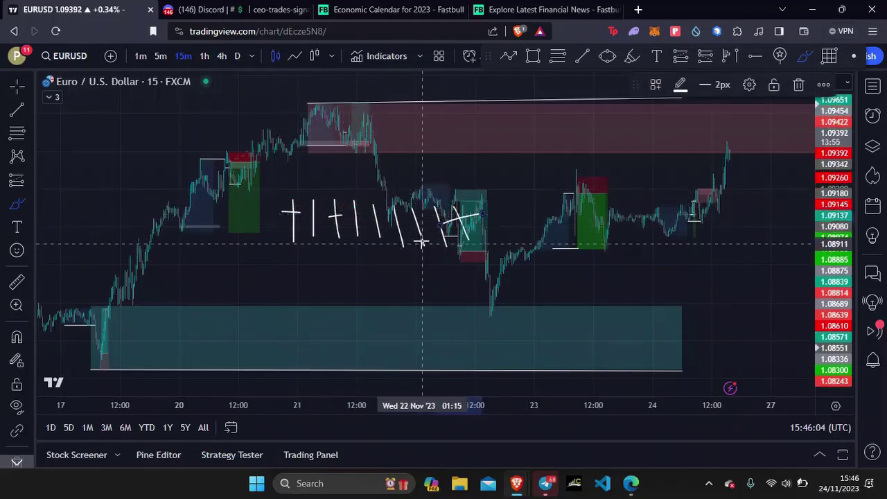
left_click_drag(392, 227, 405, 224)
Undo all the remaining brush strokes on the chart and leave the Brush tool
key("ctrl+z")
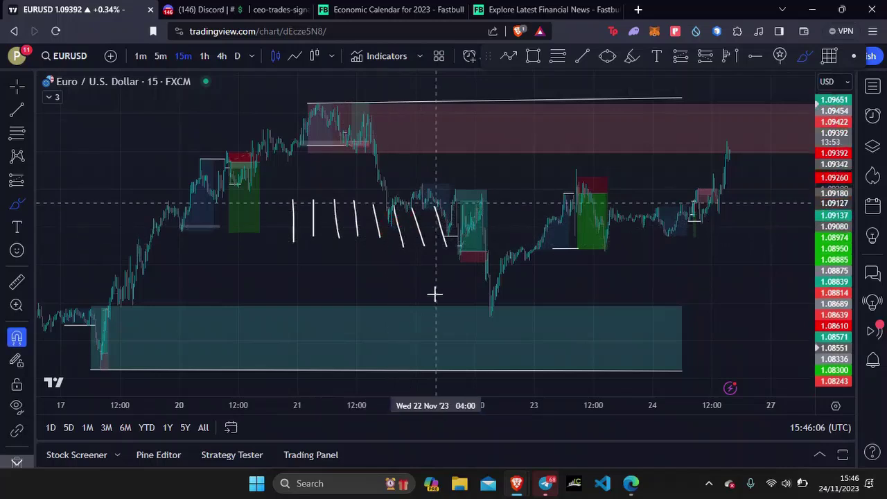
key("ctrl+z")
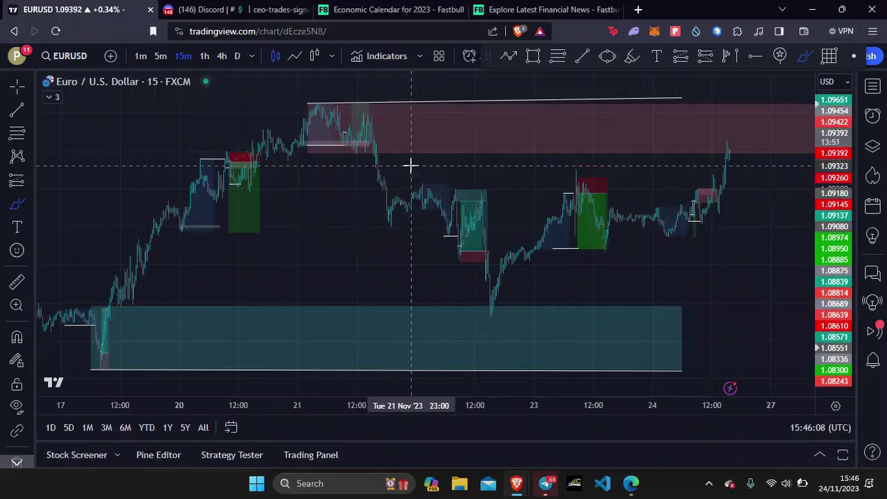
key("Escape")
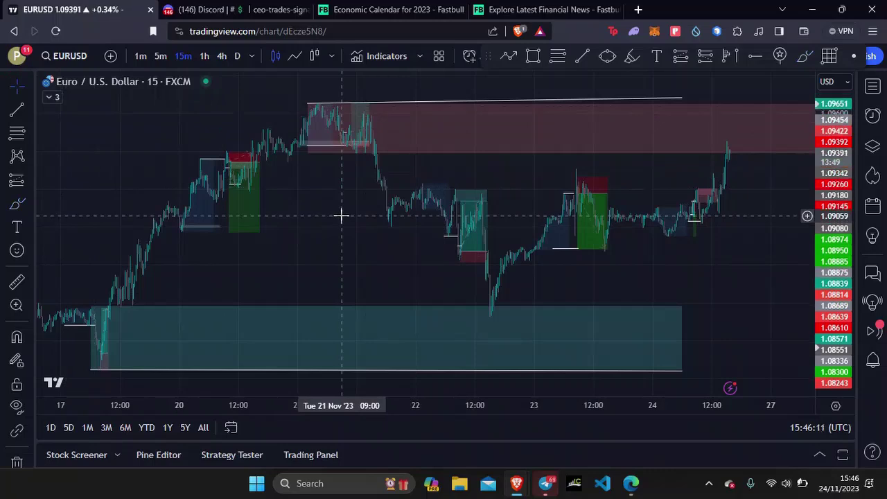
Examine the EURUSD price action and marked trades between 17 and 24 November on the 15-minute chart
scroll(341, 216, "up", 1)
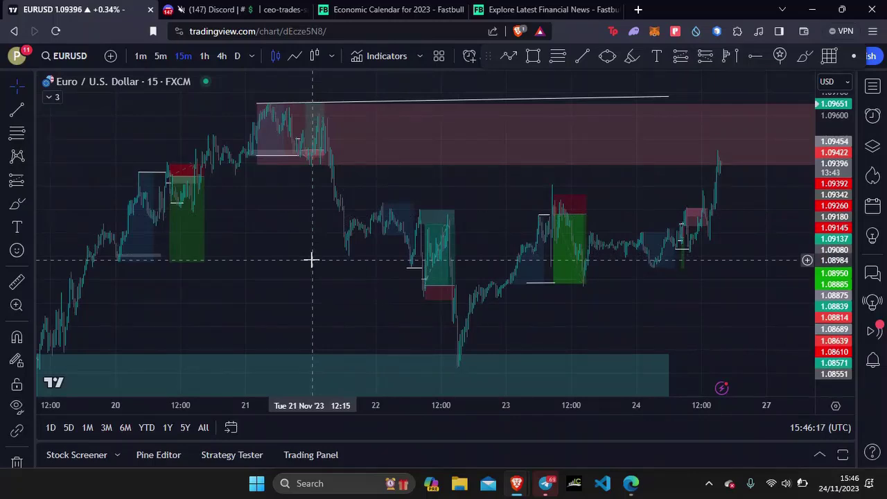
mouse_move(281, 291)
left_mouse_down()
mouse_move(346, 275)
mouse_move(353, 263)
left_mouse_up()
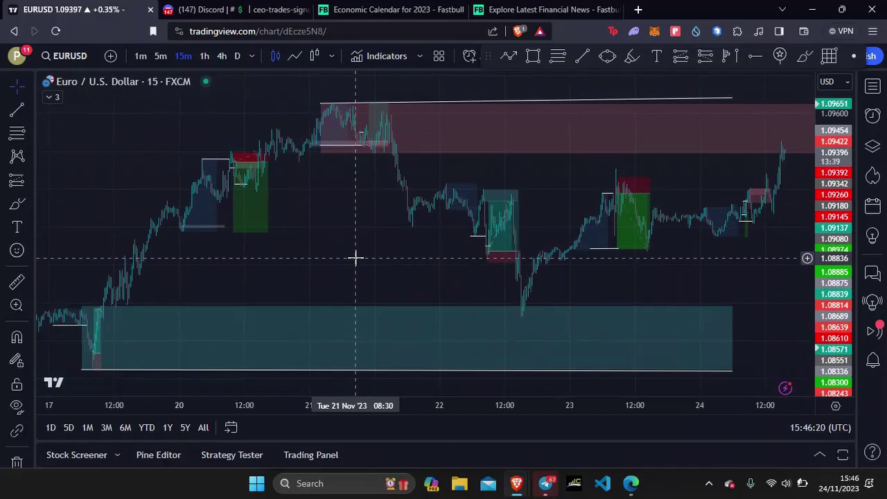
left_click_drag(307, 263, 368, 261)
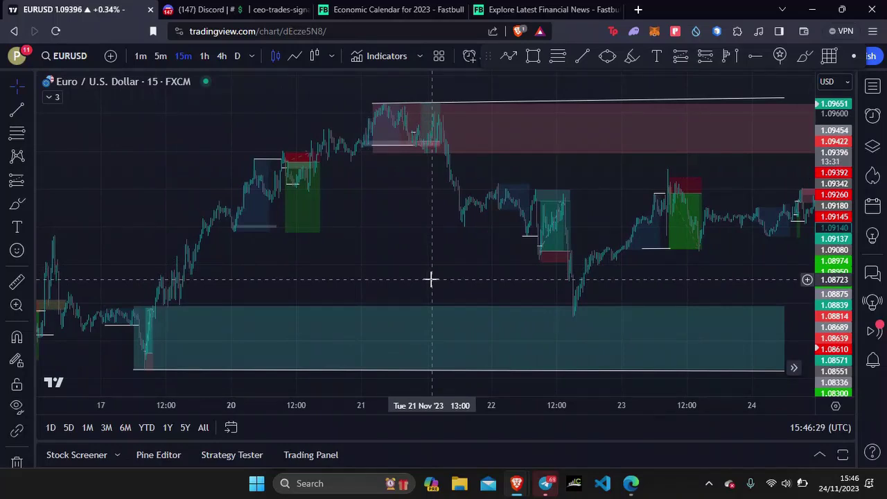
left_click_drag(431, 279, 403, 270)
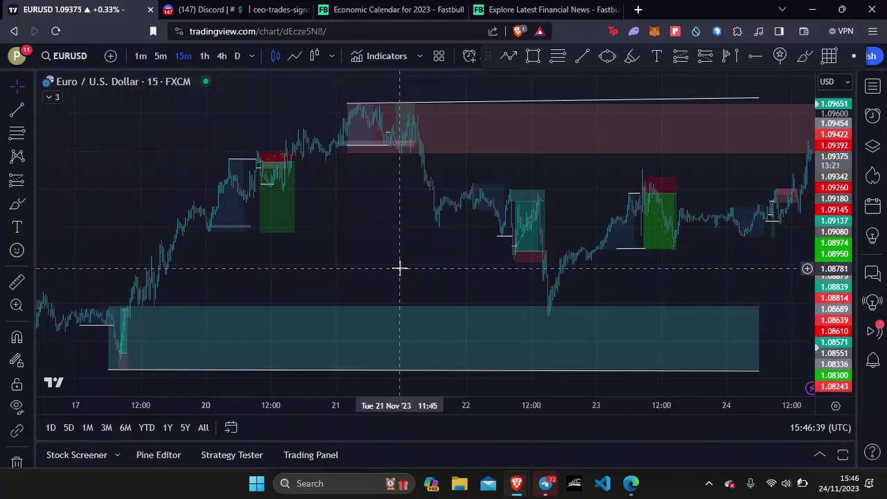
left_click_drag(353, 259, 469, 240)
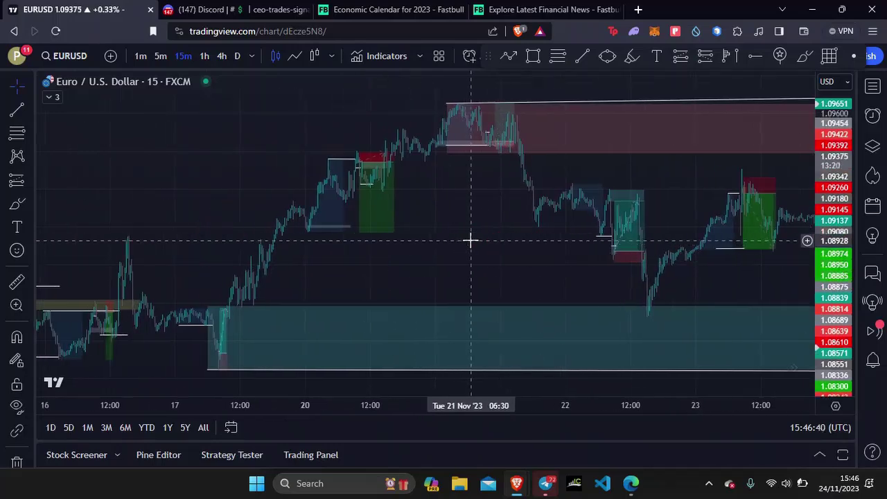
left_click(422, 66)
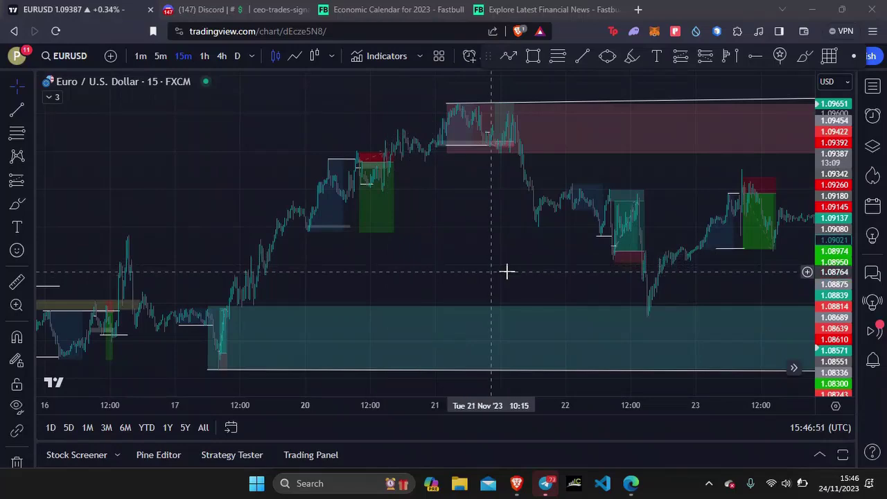
left_click_drag(471, 265, 349, 261)
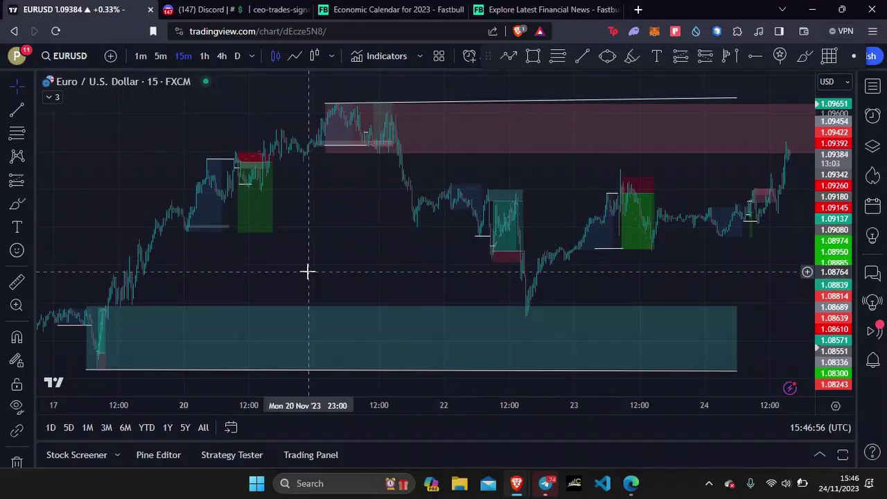
left_click_drag(307, 271, 458, 250)
Move the floating drawing toolbar off the Replay control and start Bar Replay from 20 November
left_click_drag(488, 56, 509, 93)
left_click(532, 56)
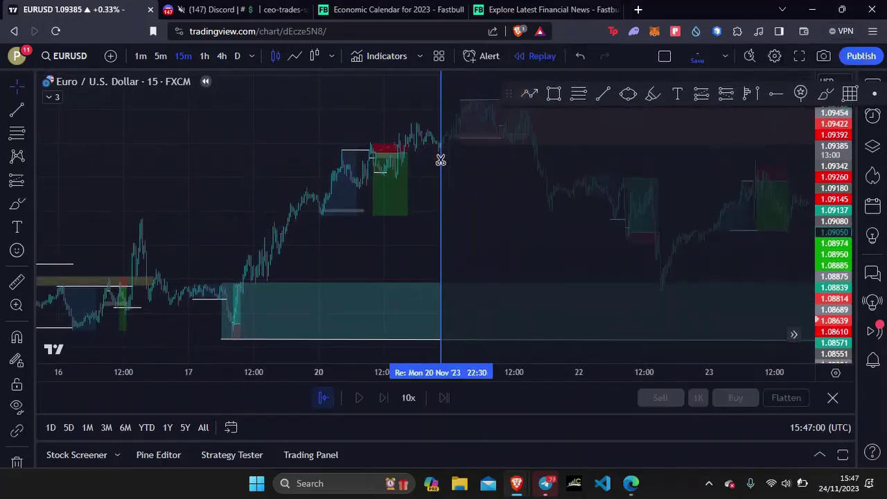
left_click(373, 183)
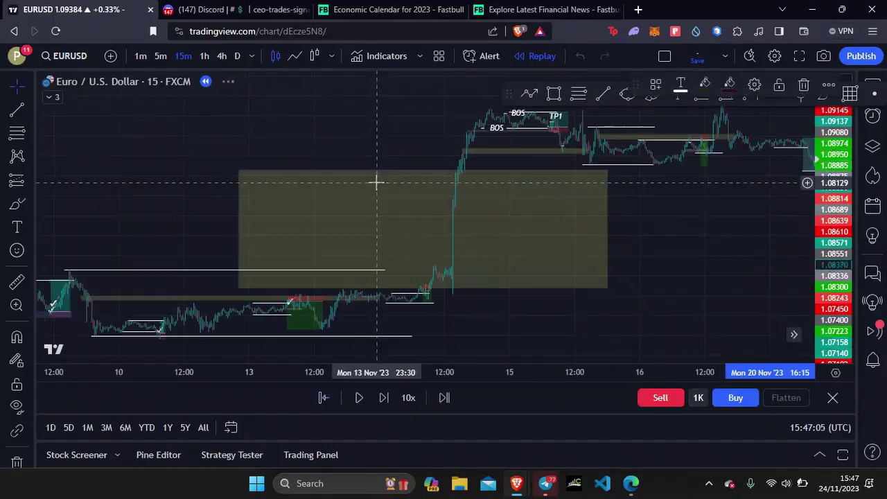
left_click_drag(665, 220, 311, 220)
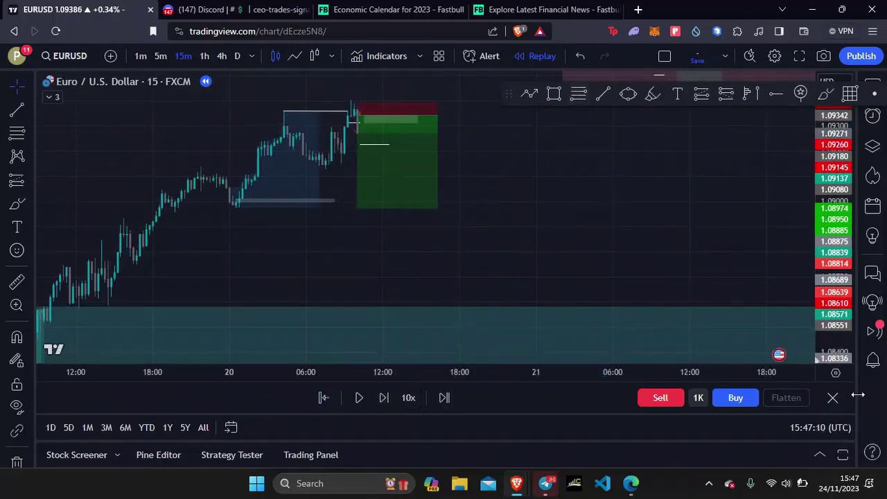
Exit Bar Replay and return to the live EURUSD chart
left_click(832, 397)
left_click(561, 285)
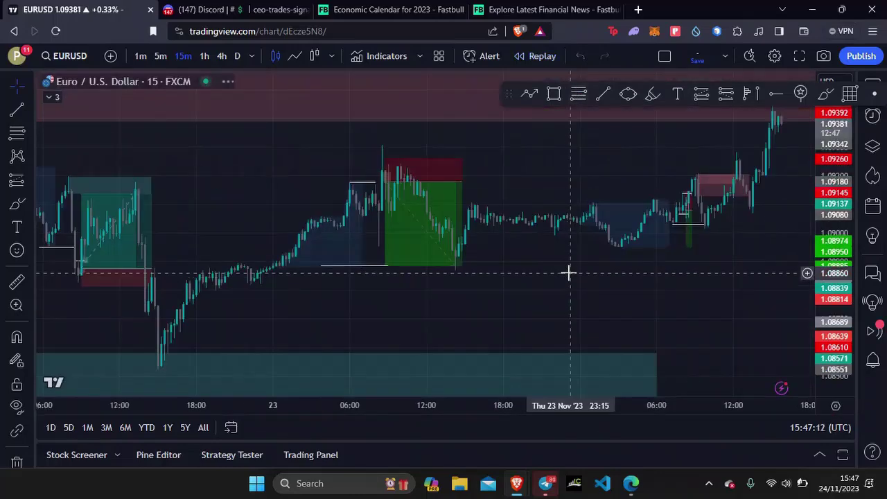
Switch the EURUSD chart to the 1-minute timeframe and bring the 20 November session and its short position into view
scroll(414, 291, "down", 5)
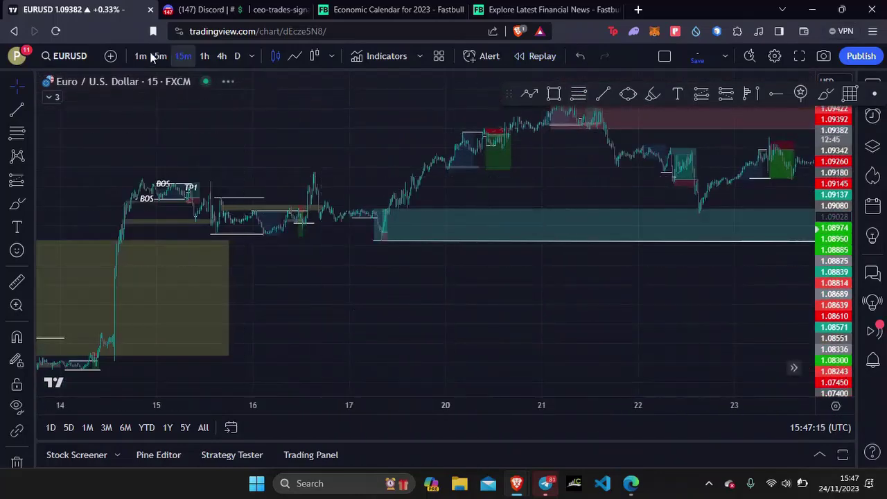
left_click(140, 55)
scroll(613, 263, "up", 2)
scroll(614, 259, "down", 5)
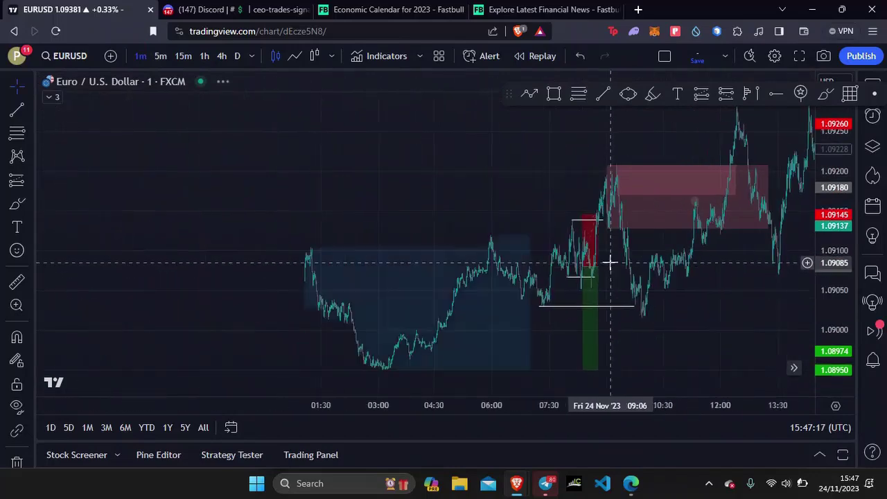
left_click_drag(338, 204, 682, 202)
left_click_drag(200, 182, 765, 161)
left_click_drag(287, 159, 695, 147)
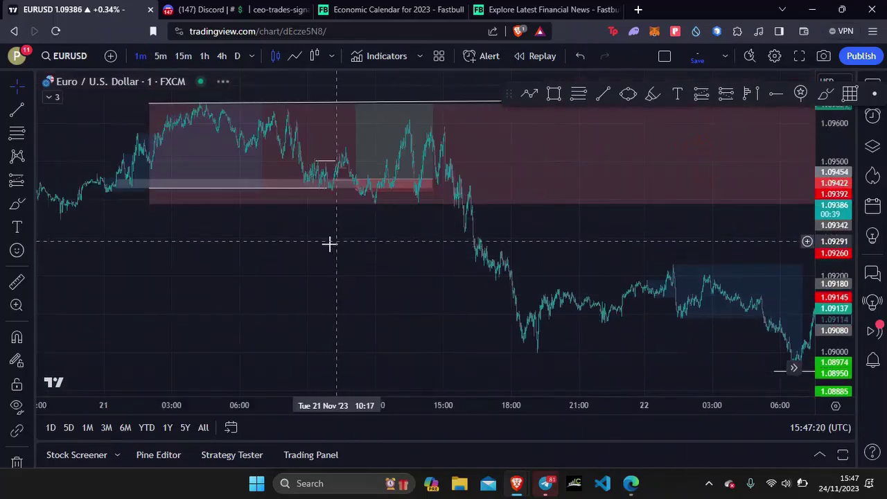
left_click_drag(328, 243, 696, 202)
left_click_drag(263, 153, 513, 138)
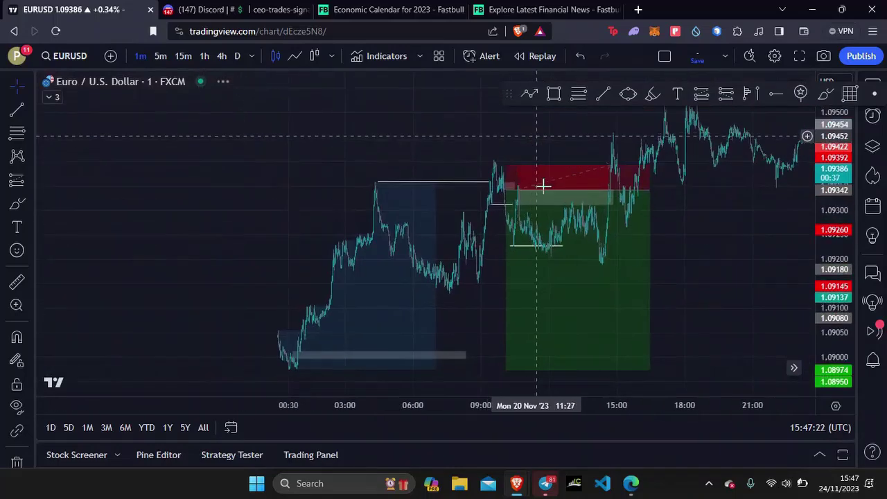
scroll(542, 193, "up", 2)
scroll(534, 210, "up", 1)
left_click_drag(316, 344, 517, 266)
scroll(517, 266, "up", 1)
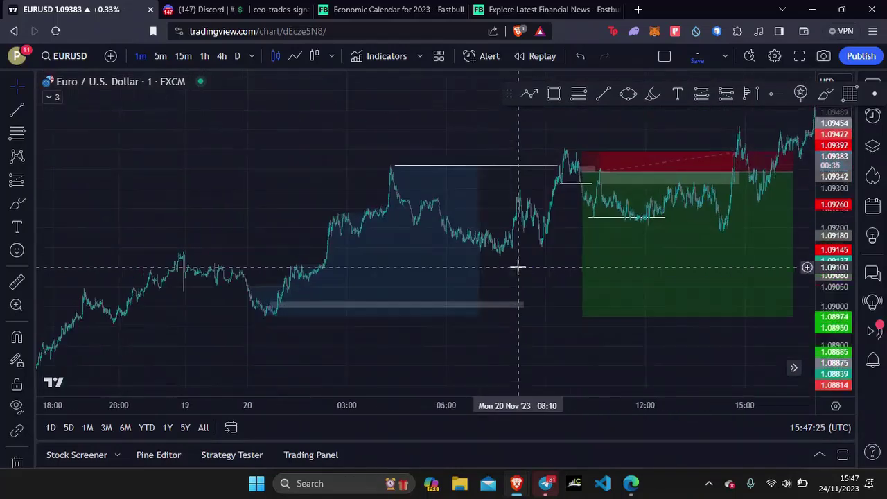
Draw a level trend line along the 20 November low at about 1.08976, from about 00:26 to the short position's end
key("alt+t")
left_click(261, 314)
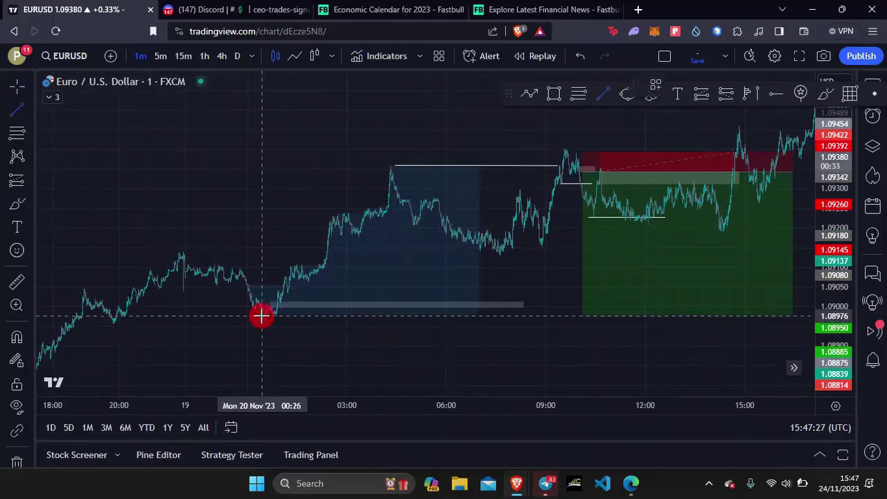
left_click(793, 315)
left_click_drag(665, 363, 561, 356)
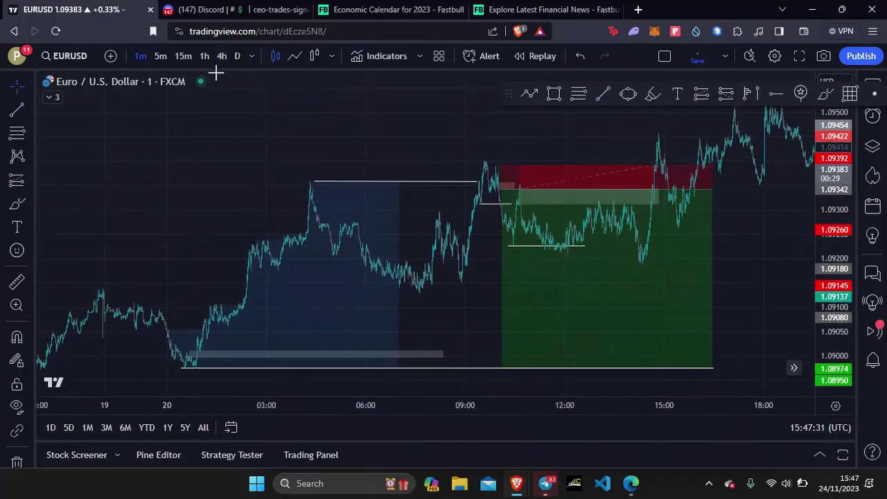
Highlight the 20 November rise from about 09:00, the swing high and the break below the short white line, and clear the strokes
left_click_drag(388, 136, 368, 124)
scroll(355, 126, "up", 3)
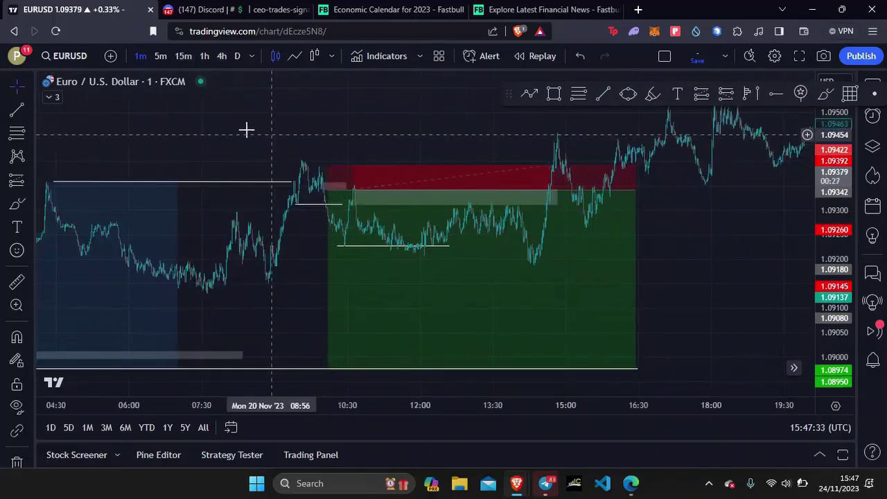
left_click_drag(273, 130, 418, 134)
scroll(414, 137, "up", 4)
left_click_drag(165, 162, 356, 162)
scroll(103, 149, "up", 1)
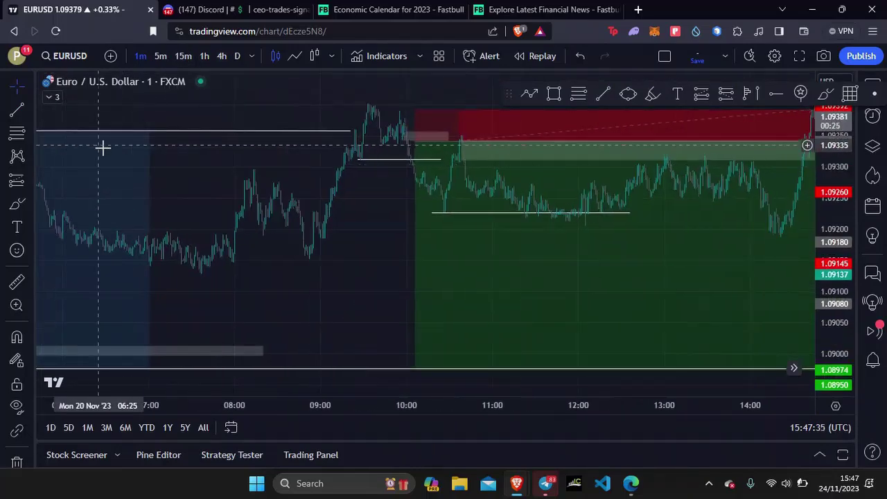
scroll(218, 212, "up", 3)
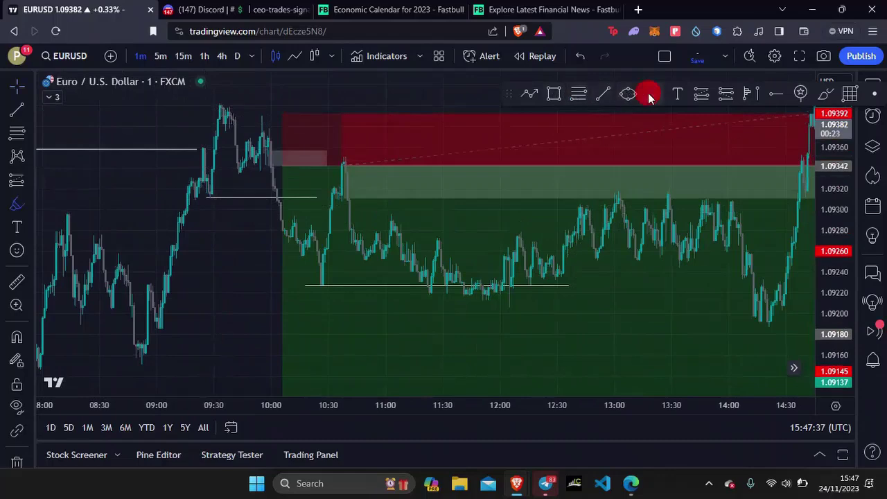
left_click_drag(264, 113, 237, 119)
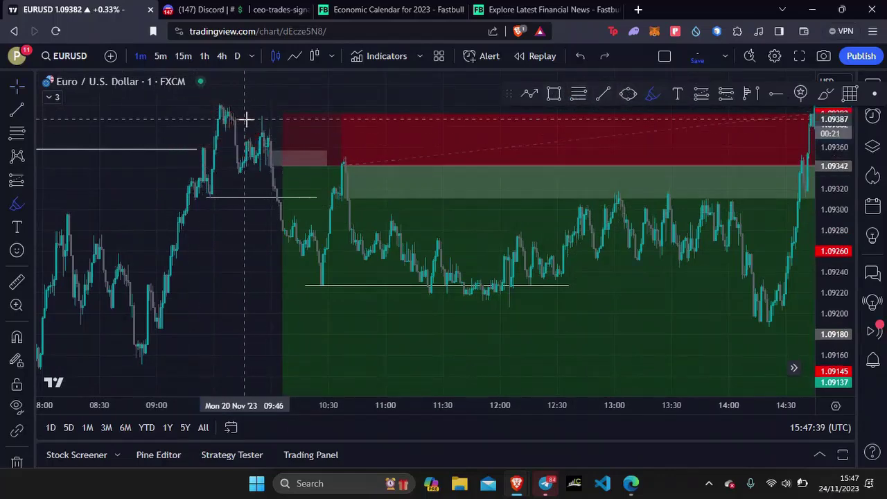
mouse_move(206, 182)
left_mouse_down()
mouse_move(237, 148)
mouse_move(280, 178)
mouse_move(298, 249)
left_mouse_up()
left_click_drag(234, 201, 313, 200)
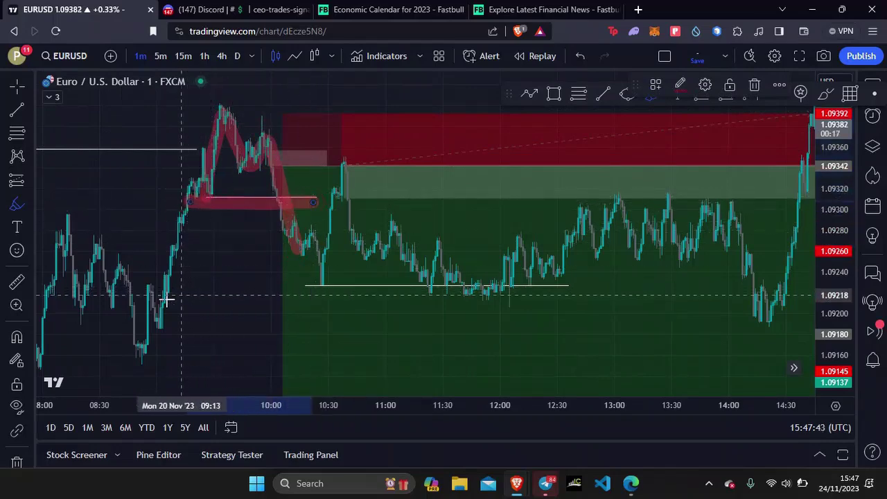
mouse_move(159, 324)
left_mouse_down()
mouse_move(164, 263)
mouse_move(217, 116)
left_mouse_up()
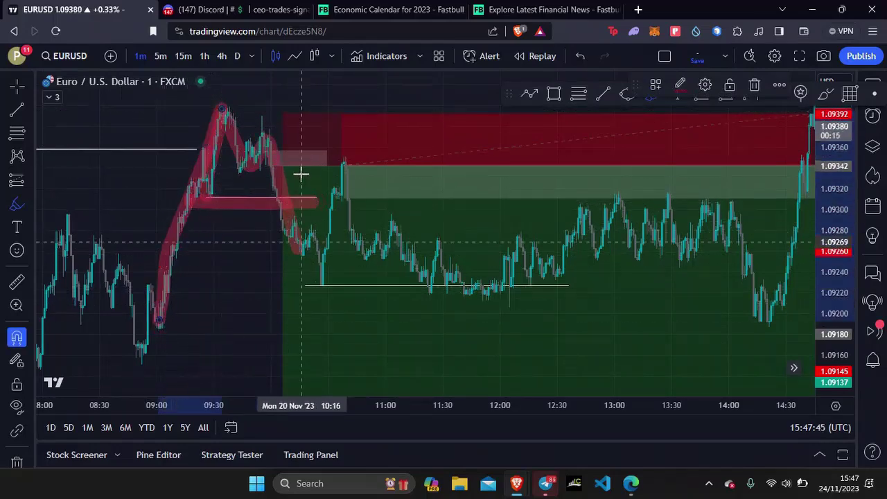
left_click_drag(205, 200, 337, 200)
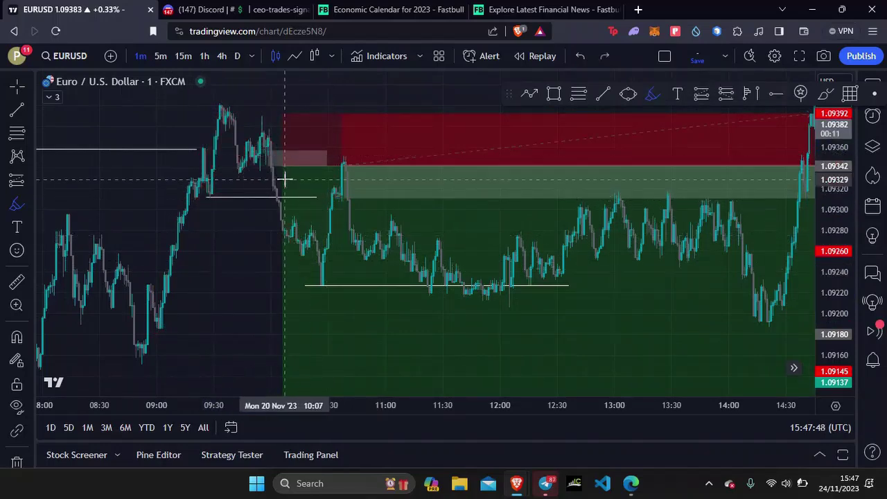
Highlight the grey zone near 10:00 on 20 November and price's return into it, and undo the strokes
mouse_move(269, 150)
left_mouse_down()
mouse_move(319, 148)
mouse_move(345, 167)
left_mouse_up()
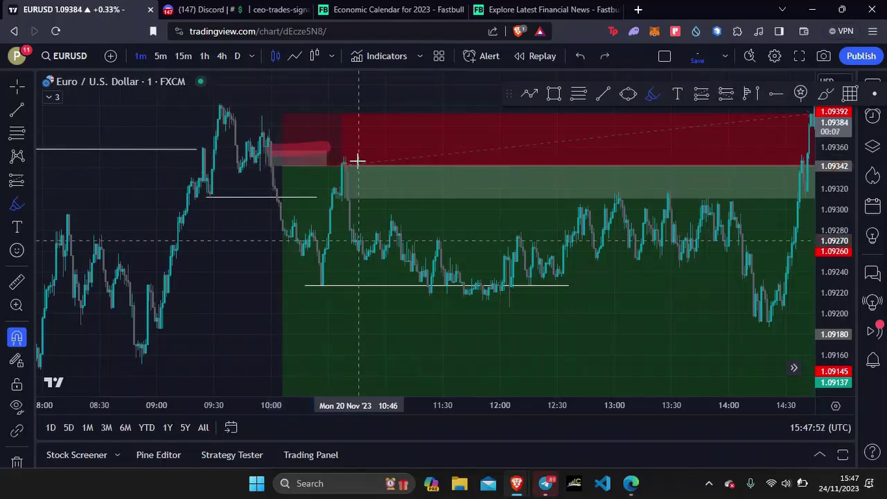
mouse_move(352, 162)
left_mouse_down()
mouse_move(332, 150)
mouse_move(297, 160)
mouse_move(358, 154)
mouse_move(374, 233)
mouse_move(420, 290)
left_mouse_up()
key("ctrl+z")
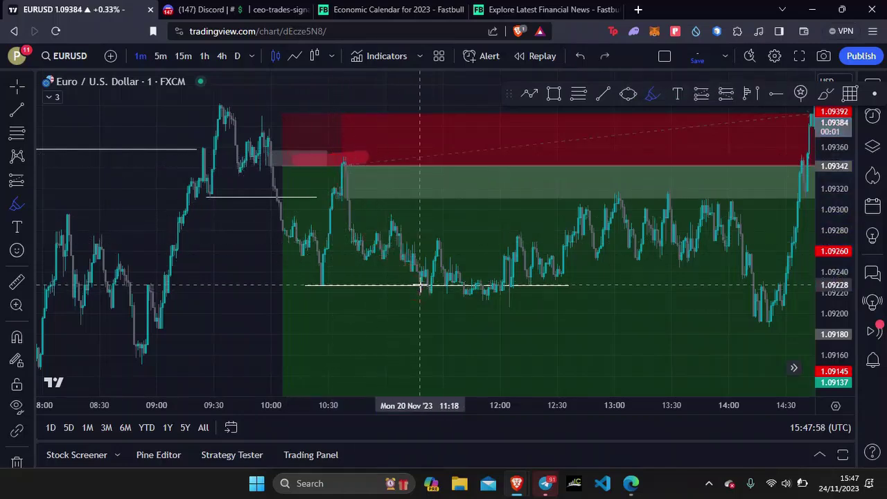
left_click(489, 287)
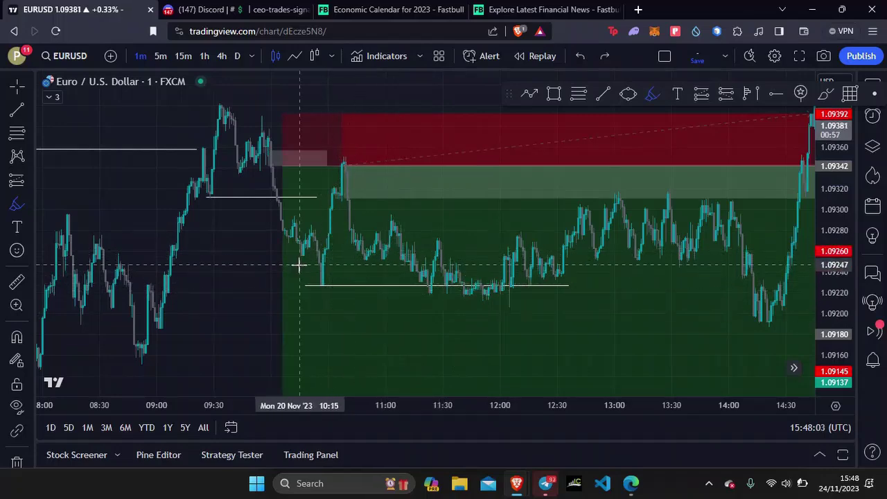
Switch to Discord and read the 20 November EU sell limit, break-even and closing messages in the ceo-trades-signal channel
left_click(208, 9)
scroll(388, 293, "up", 5)
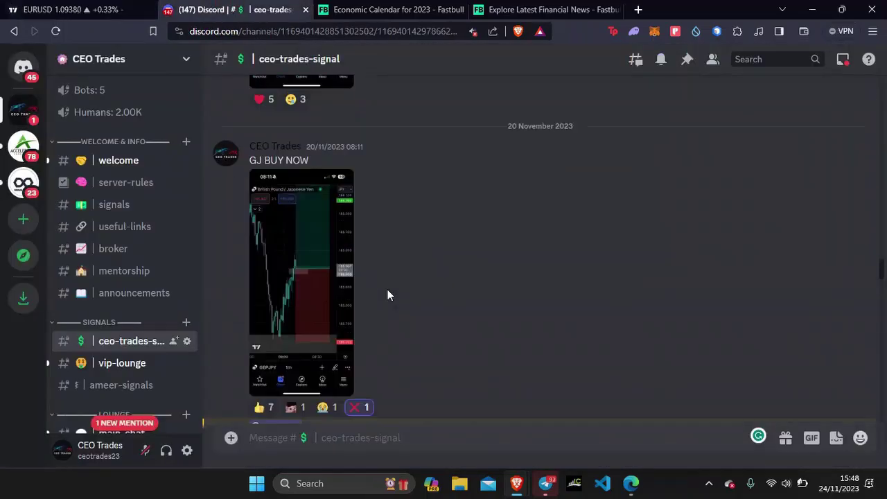
scroll(388, 295, "down", 2)
scroll(388, 293, "up", 7)
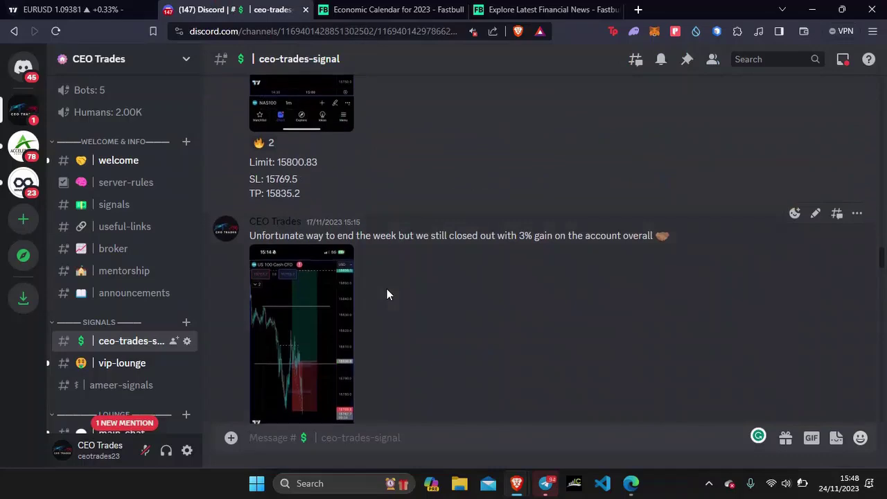
scroll(387, 294, "down", 4)
scroll(386, 287, "down", 6)
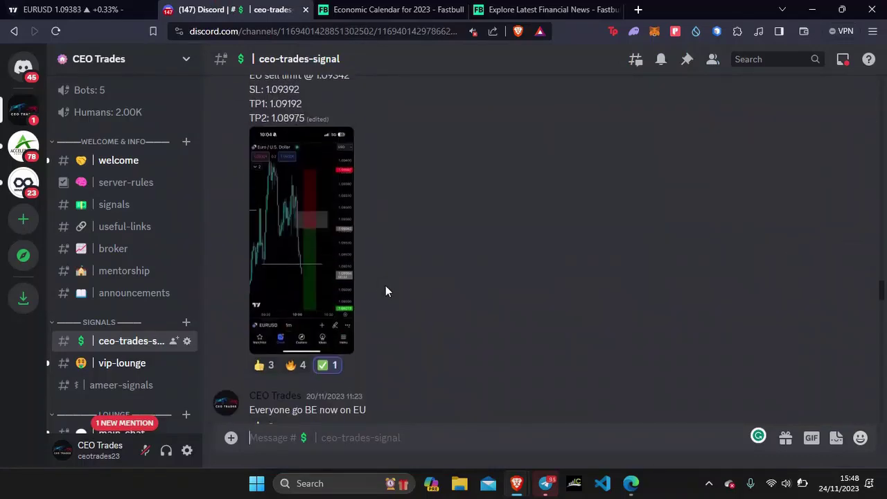
scroll(360, 253, "down", 4)
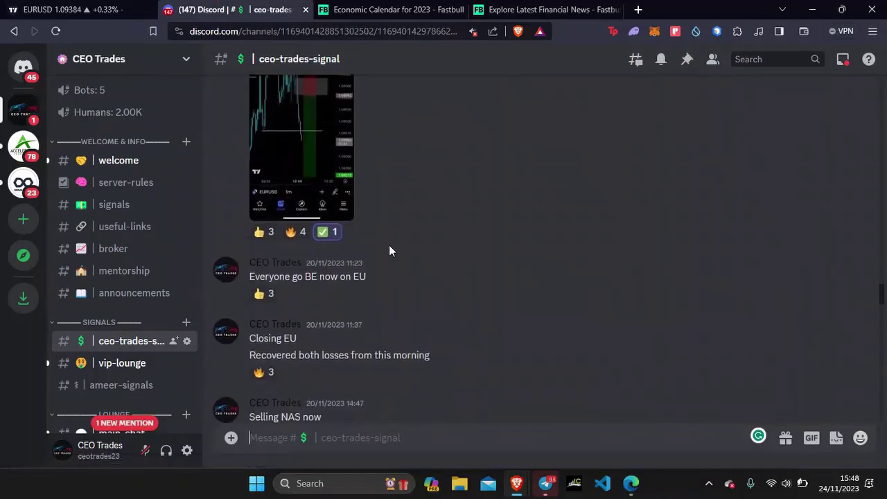
left_click_drag(343, 276, 344, 277)
scroll(349, 283, "down", 3)
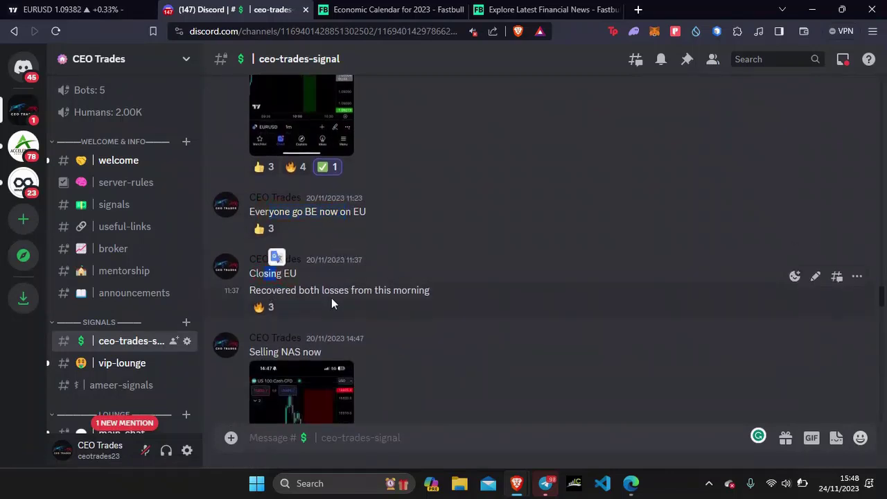
scroll(387, 289, "up", 2)
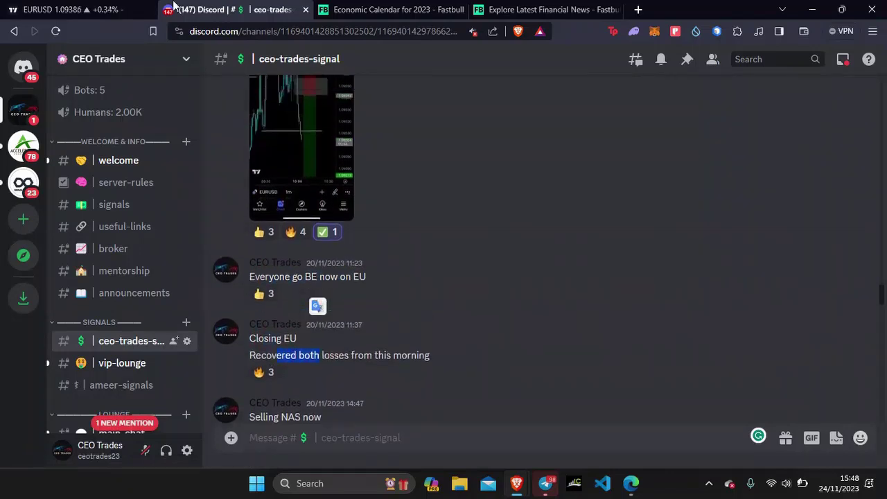
Return to the TradingView chart, highlight the white low line and the lows just beneath it between 10:30 and 12:30, and undo the strokes
left_click(132, 9)
left_click(427, 283)
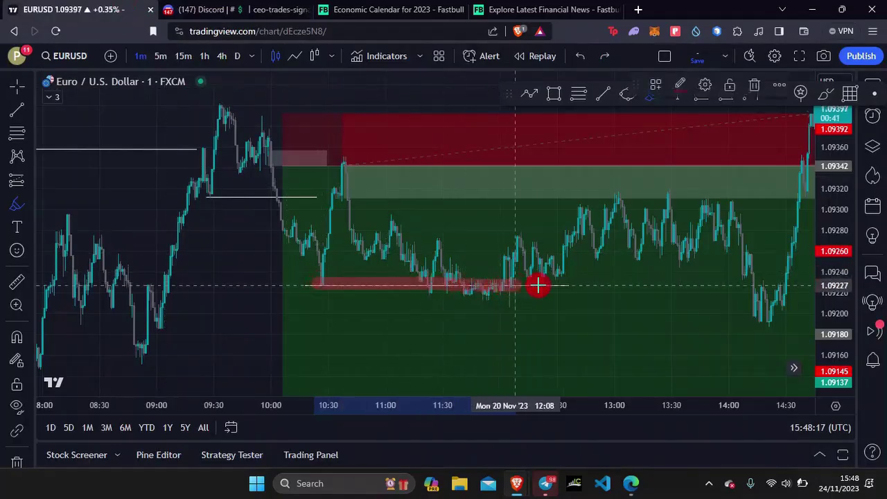
mouse_move(478, 294)
left_mouse_down()
mouse_move(406, 291)
mouse_move(463, 261)
mouse_move(446, 263)
left_mouse_up()
key("ctrl+z")
key("ctrl+z")
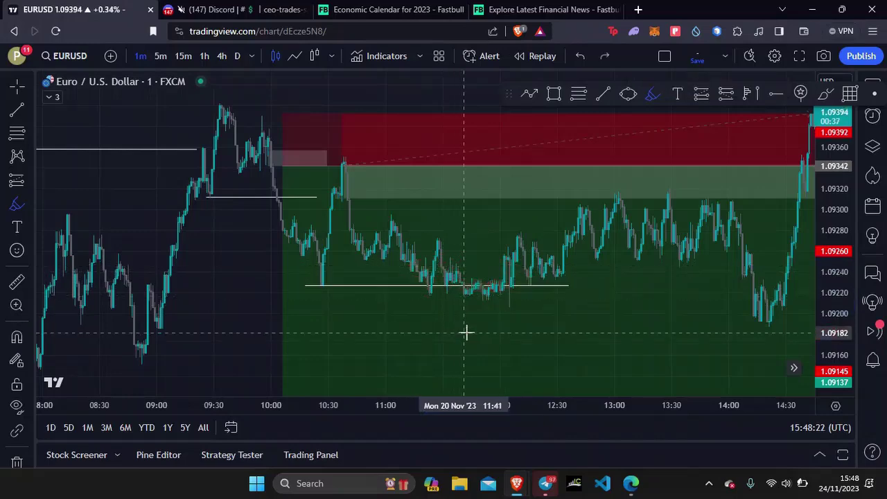
left_click_drag(418, 298, 565, 298)
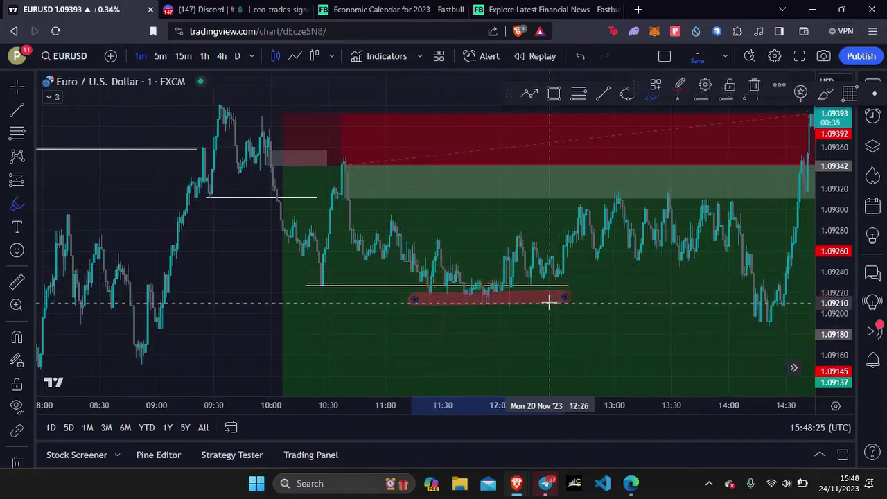
key("ctrl+z")
Leave the highlighter and examine the full 20 November short position down to its target line
scroll(475, 210, "down", 4)
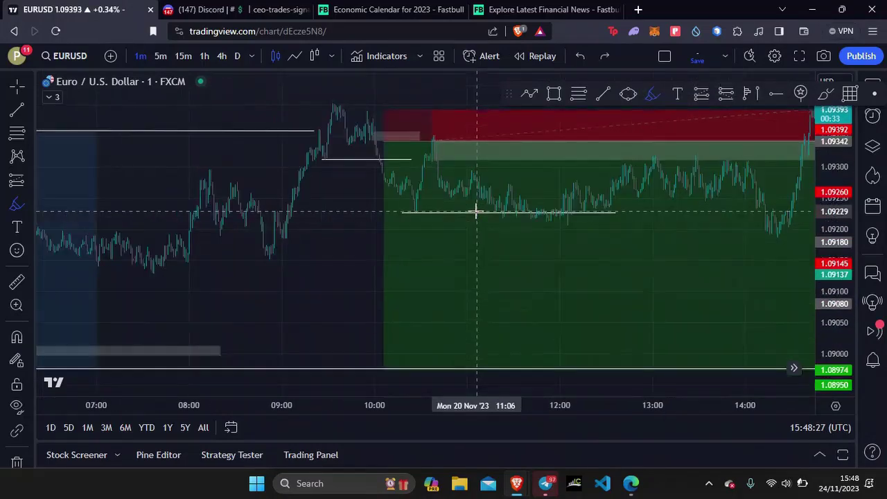
left_click_drag(320, 208, 243, 284)
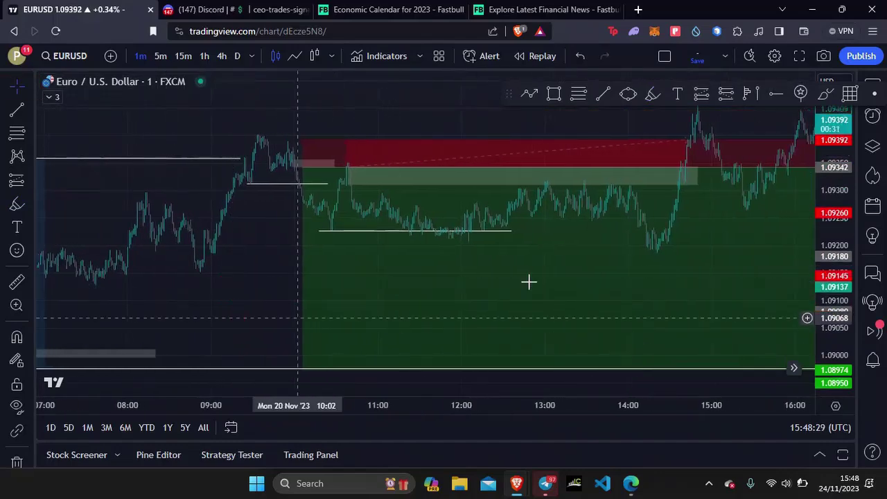
left_click(481, 258)
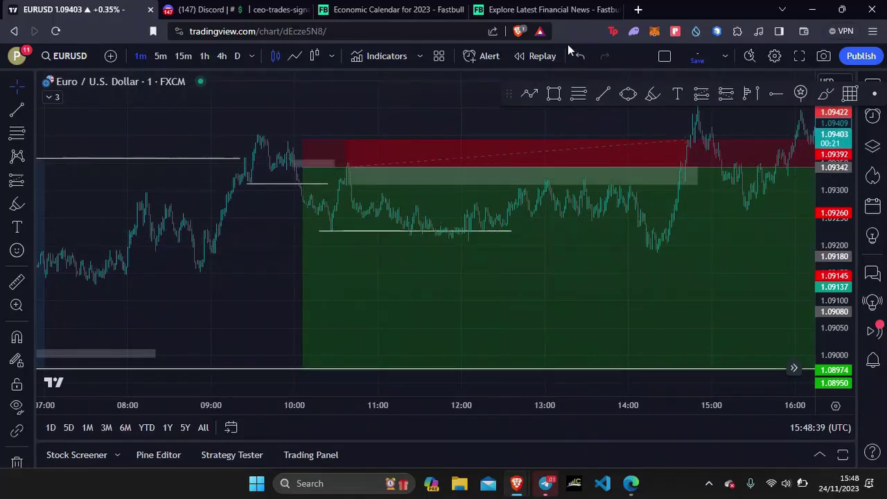
scroll(309, 245, "down", 3)
left_click_drag(396, 241, 227, 236)
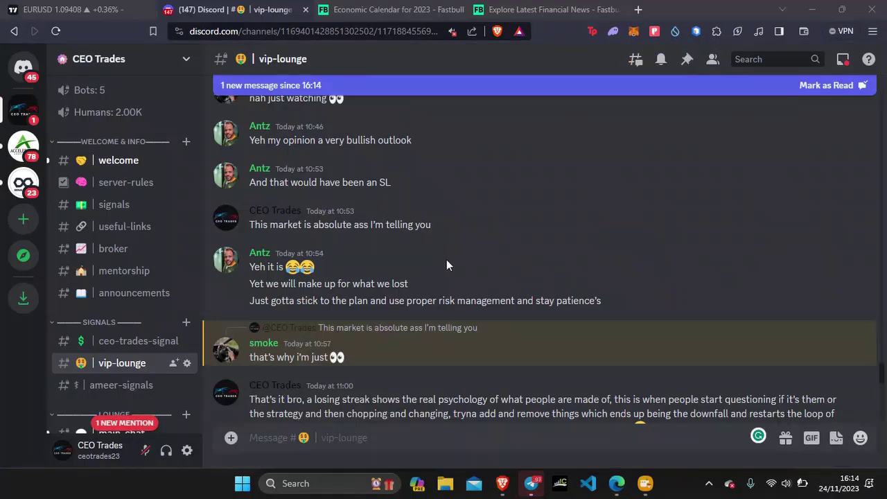
Read through the latest vip-lounge messages in Discord, look over the server's channel list and open the signals channel
scroll(429, 267, "down", 7)
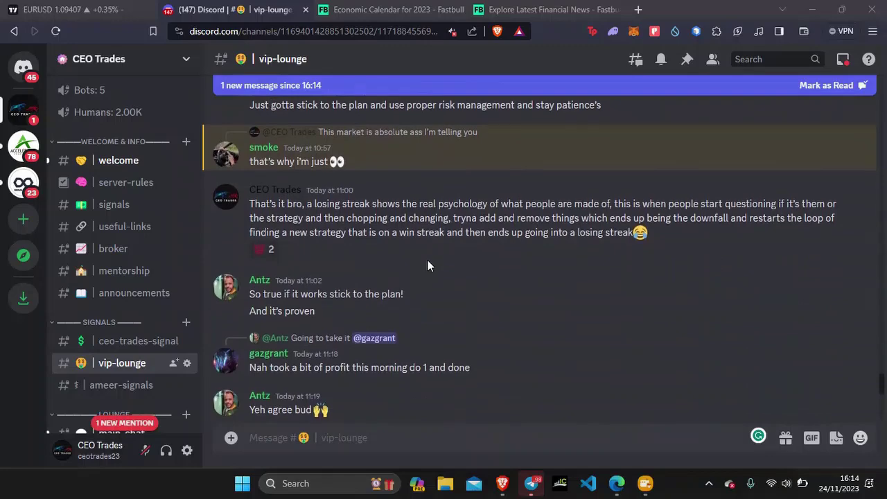
scroll(121, 298, "down", 2)
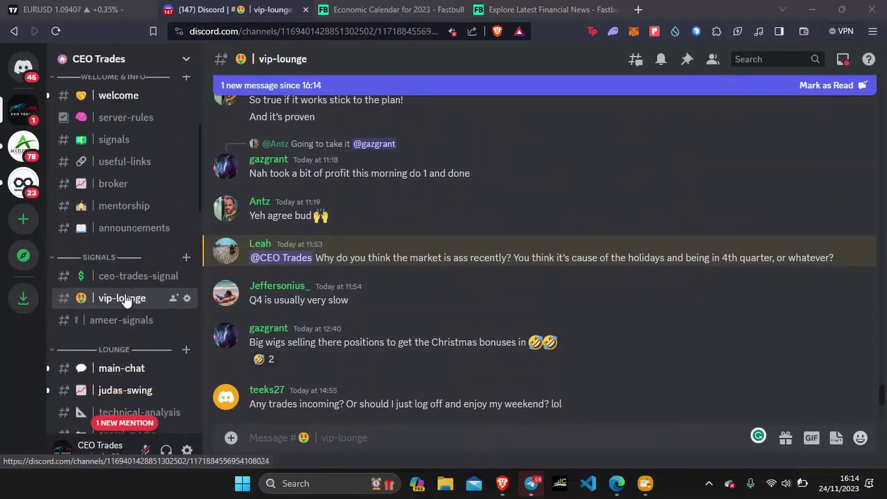
scroll(124, 300, "down", 4)
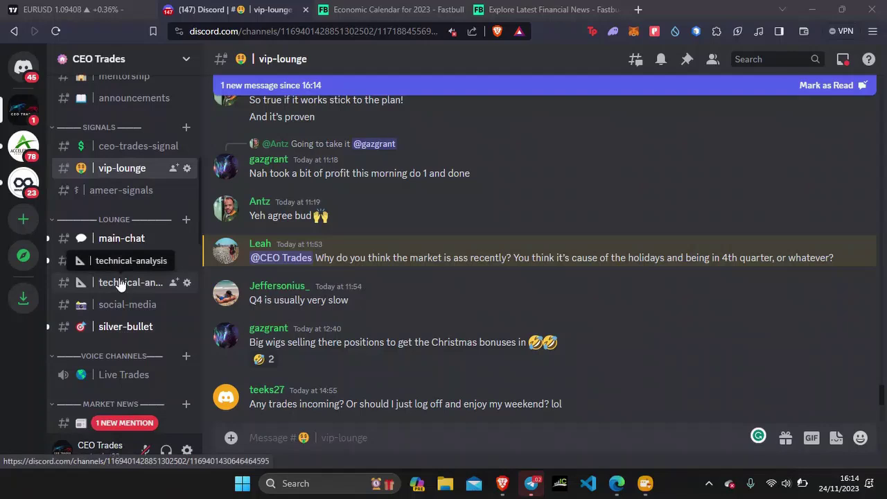
scroll(120, 280, "up", 4)
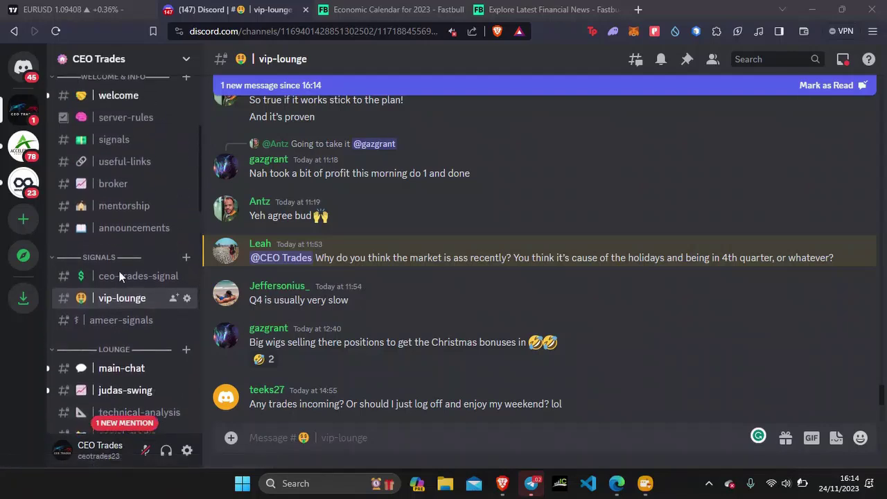
scroll(128, 241, "up", 2)
left_click(118, 211)
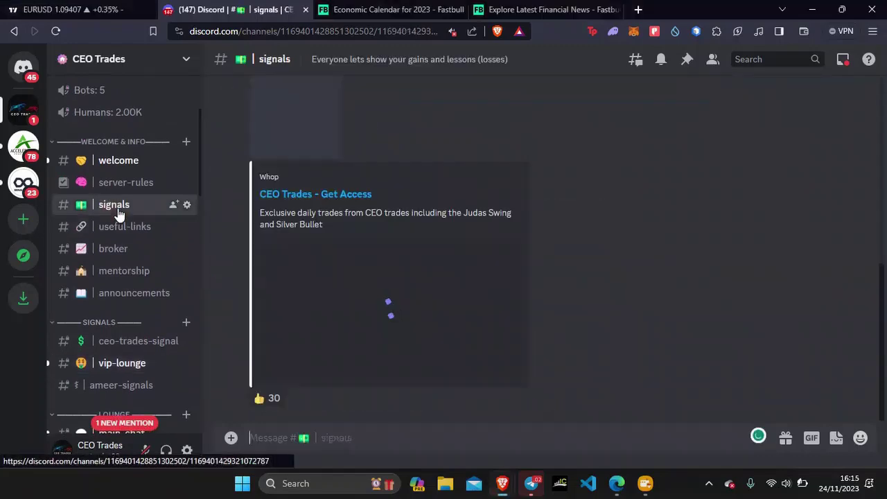
Read the VIP access message in the signals channel and the Black Friday offer in announcements, and look over the remaining channels
scroll(322, 261, "up", 5)
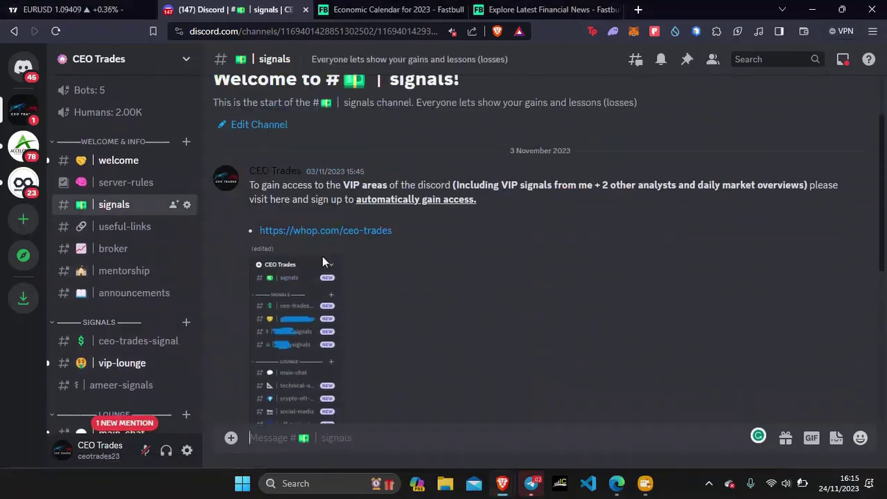
left_click(125, 293)
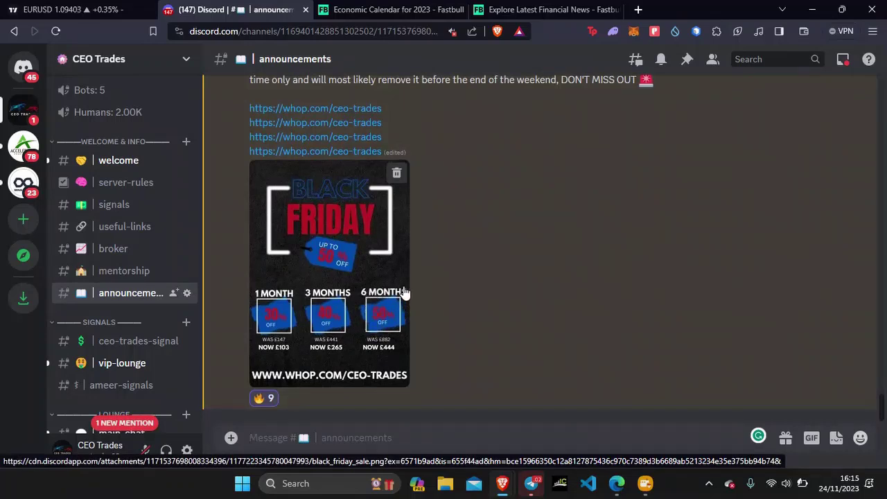
scroll(158, 302, "down", 4)
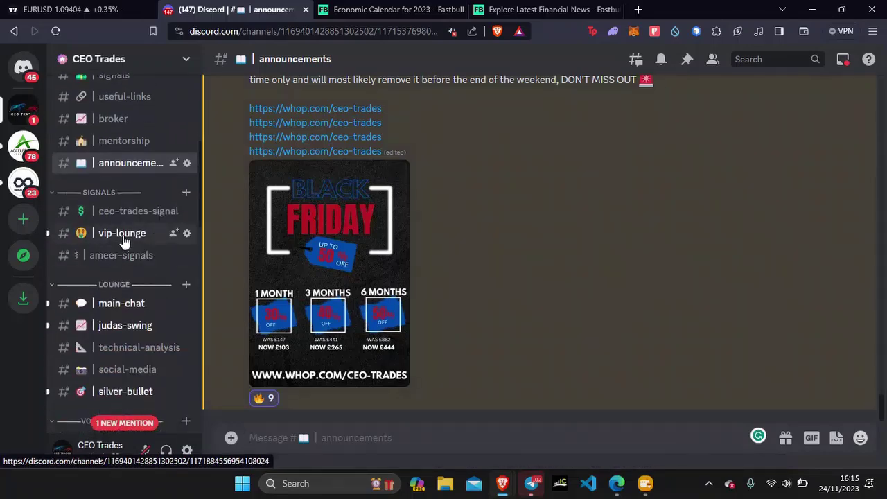
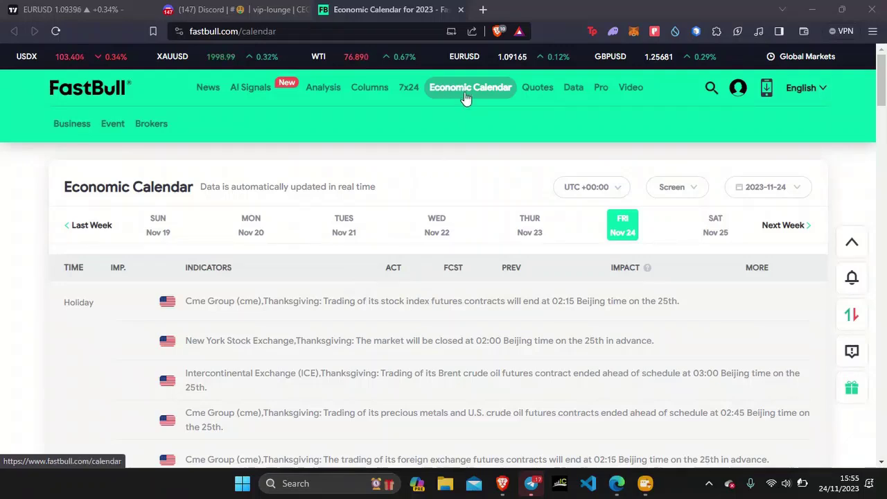
Switch to FastBull's economic calendar and set the impact instrument of the U.K. Gfk Consumer Confidence Index to WTI
scroll(514, 170, "down", 1)
scroll(515, 170, "down", 3)
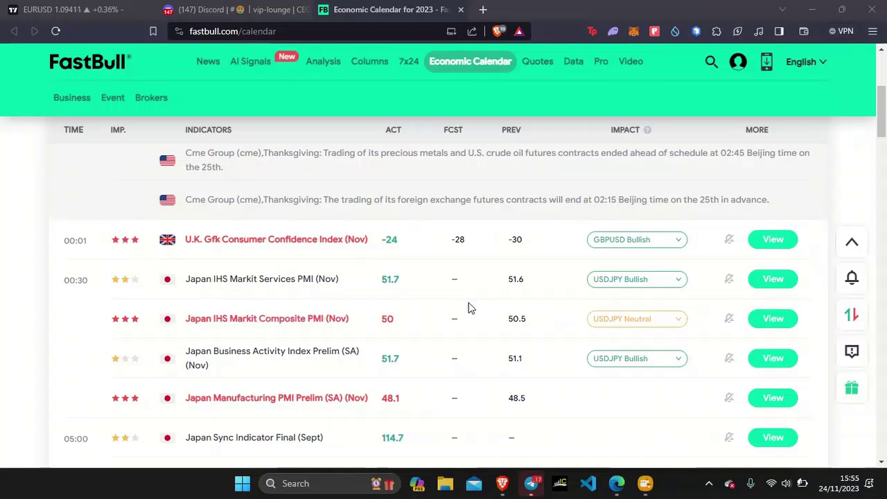
left_click(641, 239)
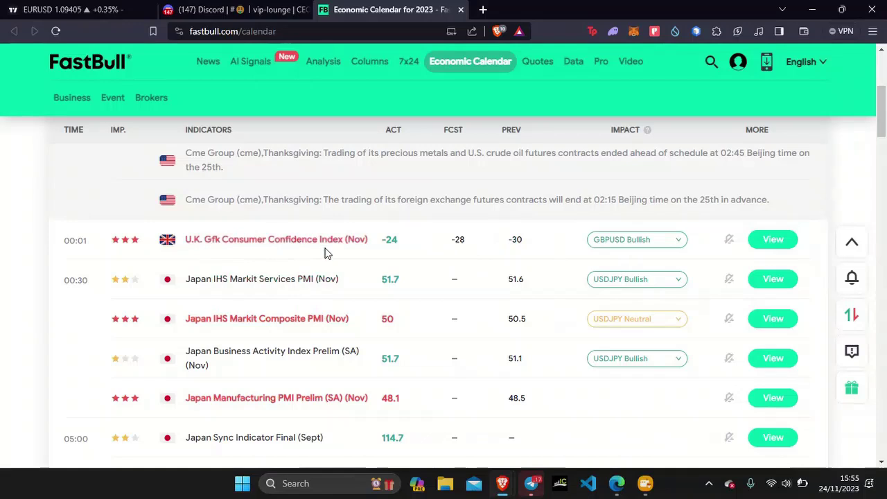
left_click_drag(398, 241, 383, 239)
left_click(439, 239)
left_click(635, 244)
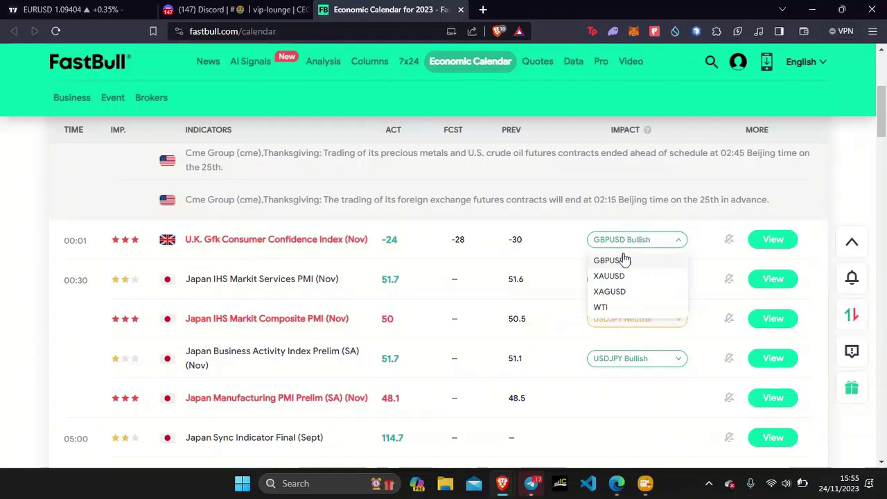
left_click(611, 305)
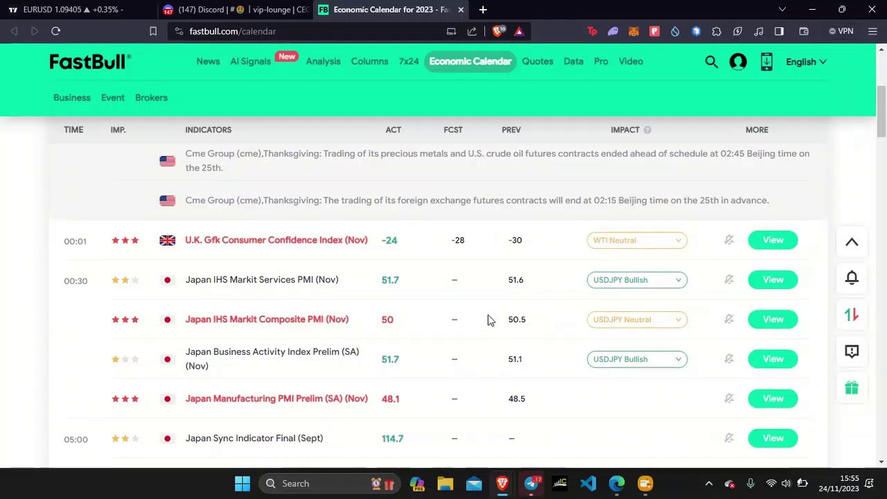
Highlight the previous, forecast and actual values of the U.K. Gfk Consumer Confidence Index in turn, and open FastBull's News page
scroll(487, 314, "up", 1)
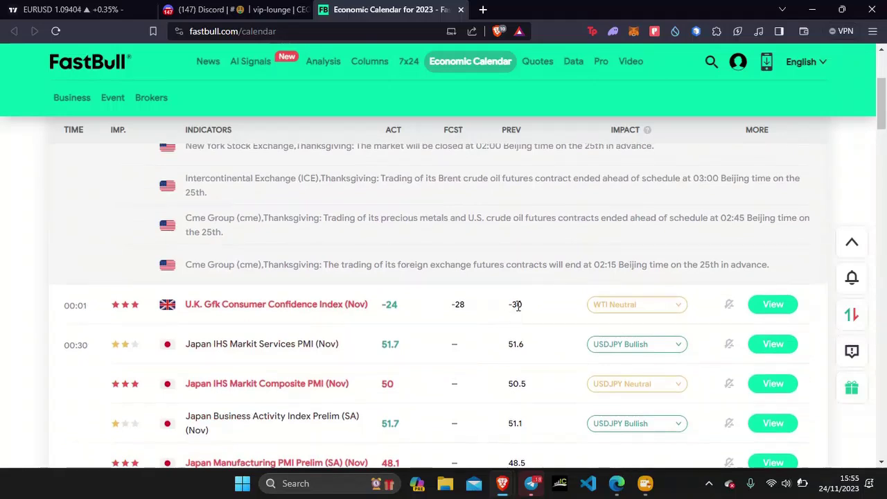
double_click(515, 304)
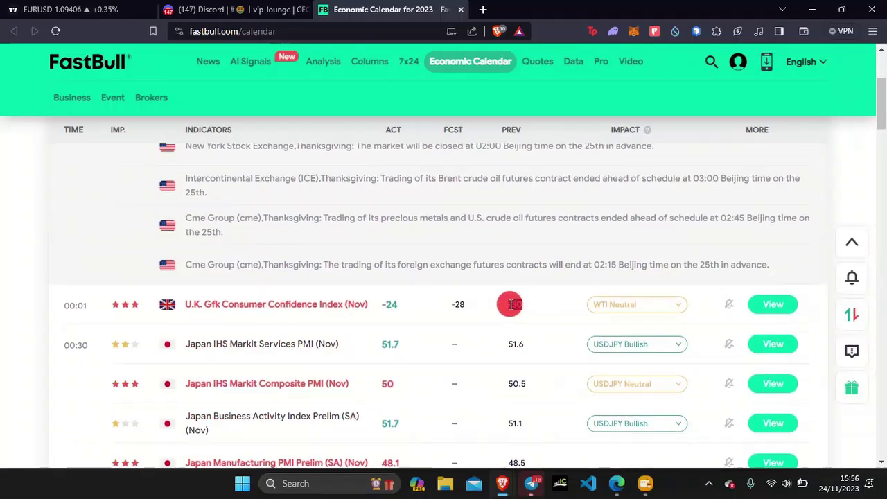
double_click(458, 304)
double_click(395, 307)
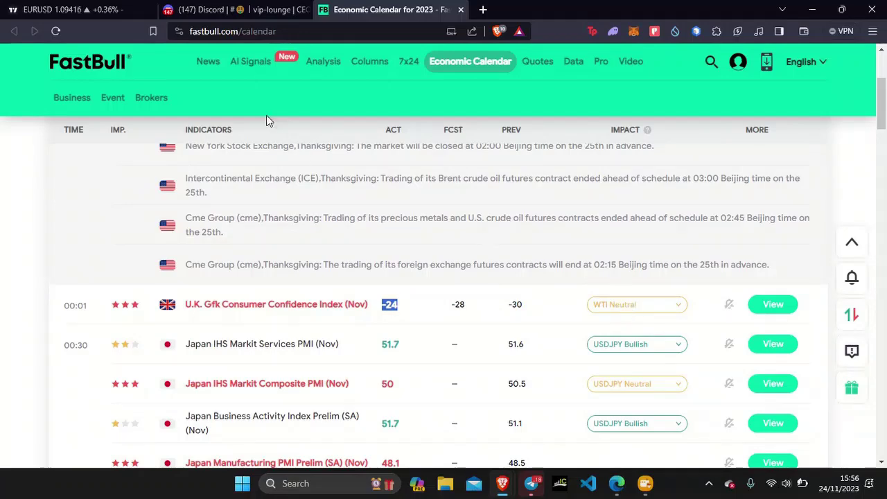
left_click(206, 61)
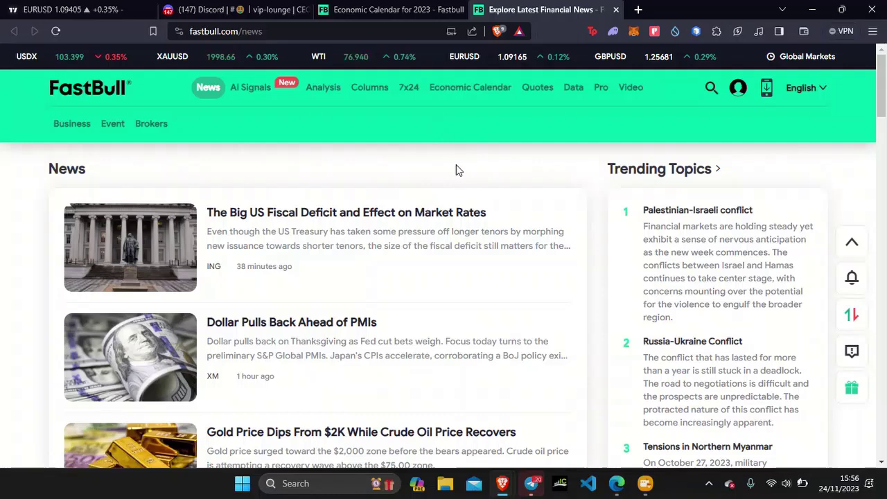
mouse_move(766, 90)
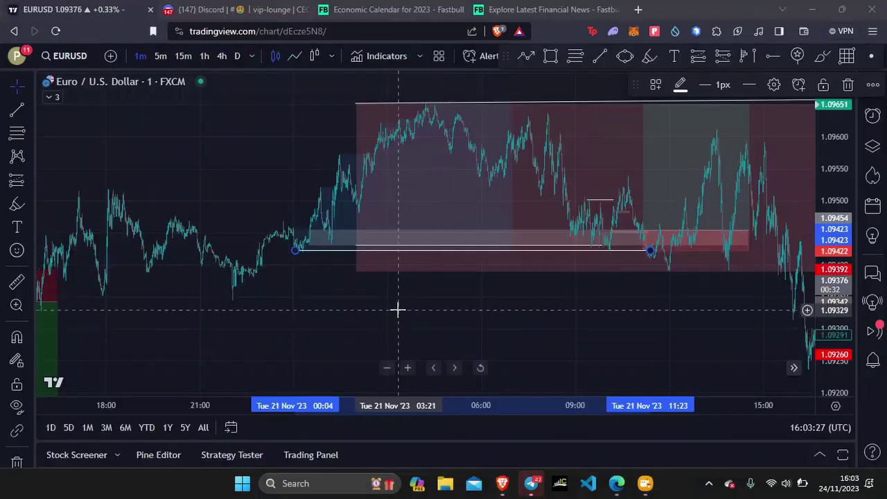
Return to the TradingView 1-minute chart and delete the lower of the two white low lines across the 21 November session
scroll(381, 304, "up", 3)
left_click_drag(519, 281, 230, 278)
left_click_drag(351, 277, 606, 275)
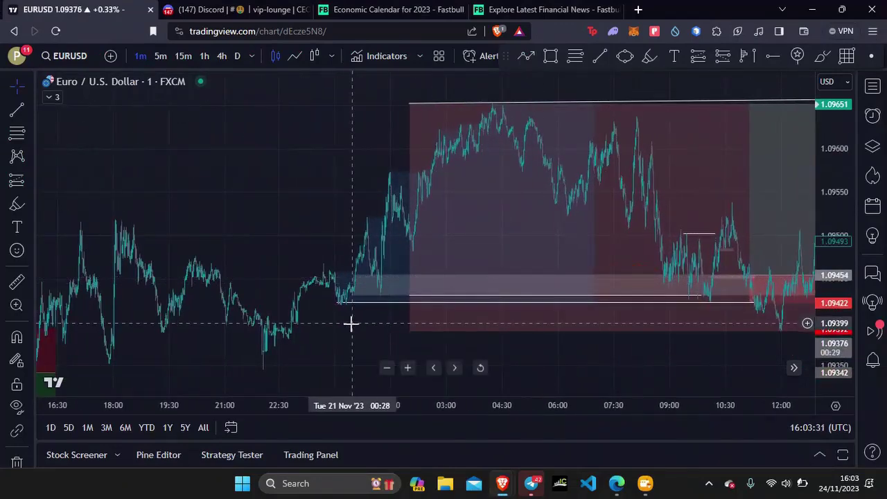
scroll(352, 323, "up", 1)
left_click_drag(327, 324, 226, 329)
scroll(229, 329, "down", 1)
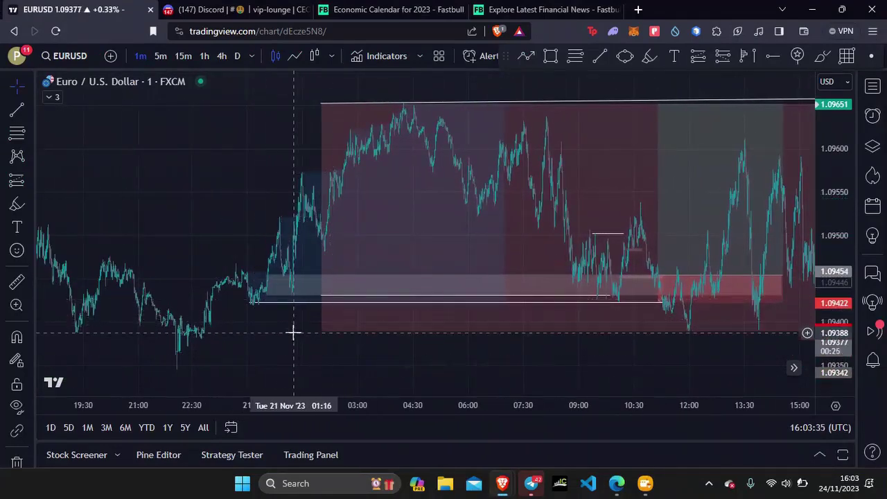
left_click_drag(278, 324, 263, 317)
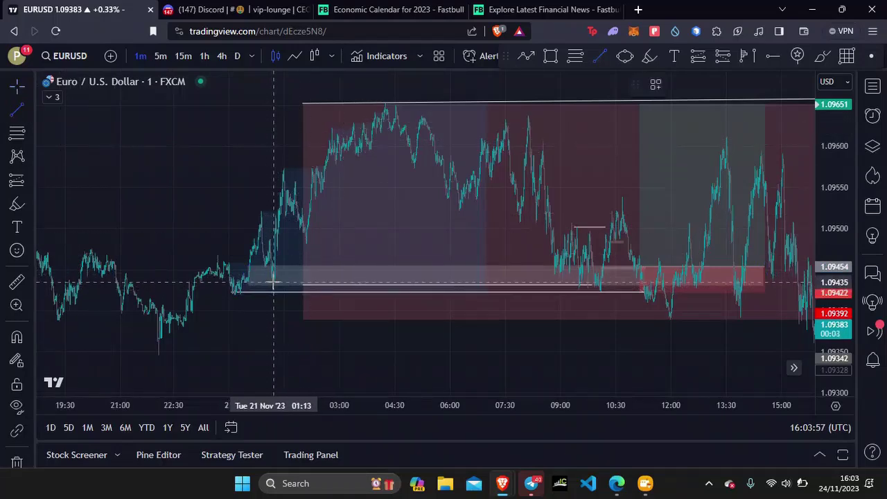
left_click(274, 284)
key("Escape")
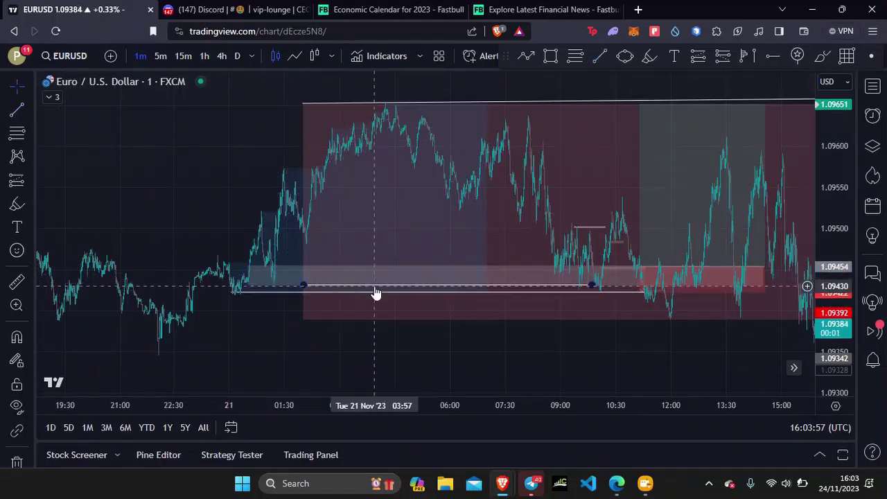
left_click(334, 284)
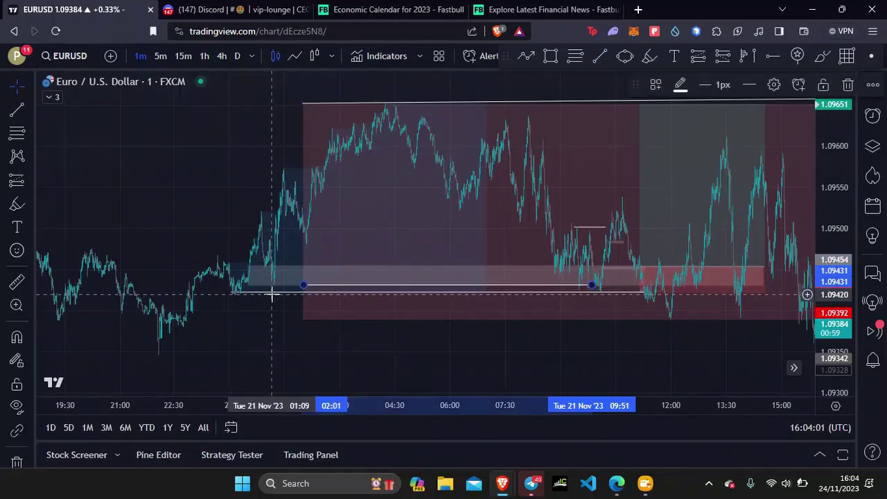
key("Delete")
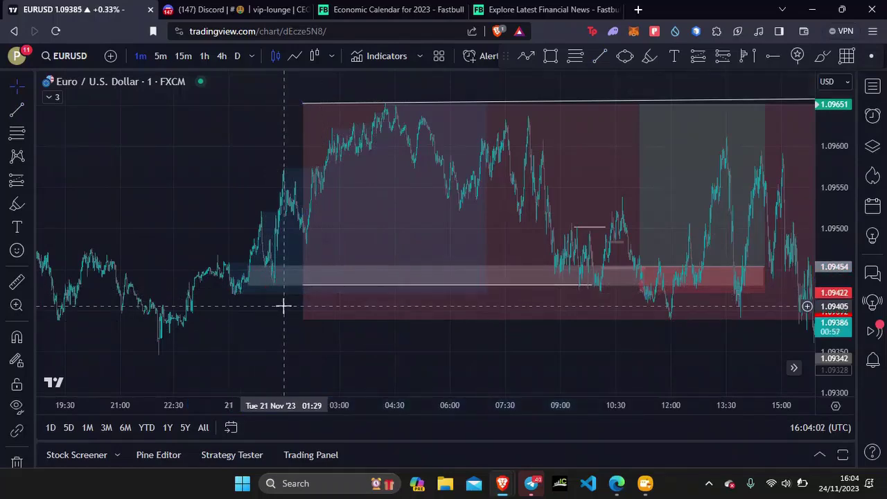
Highlight the lows around 09:30 to 10:15 and the stretch from the 01:10 low onto the white line, undoing both strokes
scroll(374, 360, "up", 3)
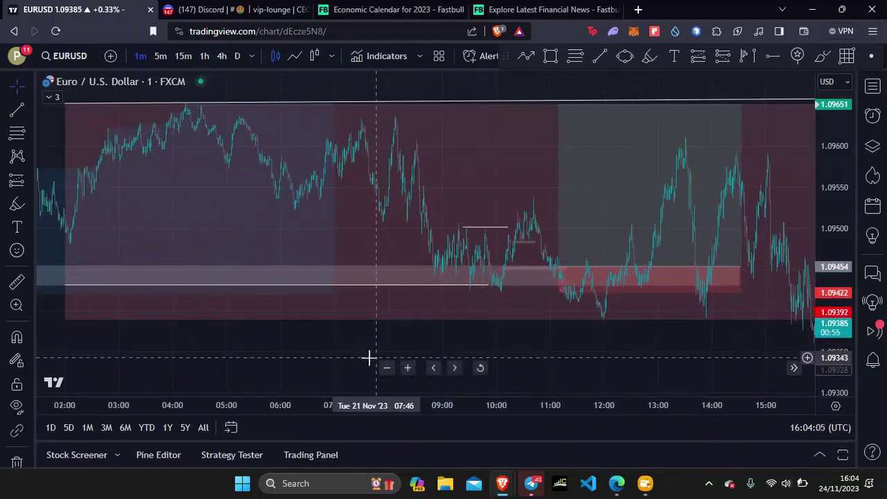
scroll(368, 358, "down", 1)
left_click(16, 204)
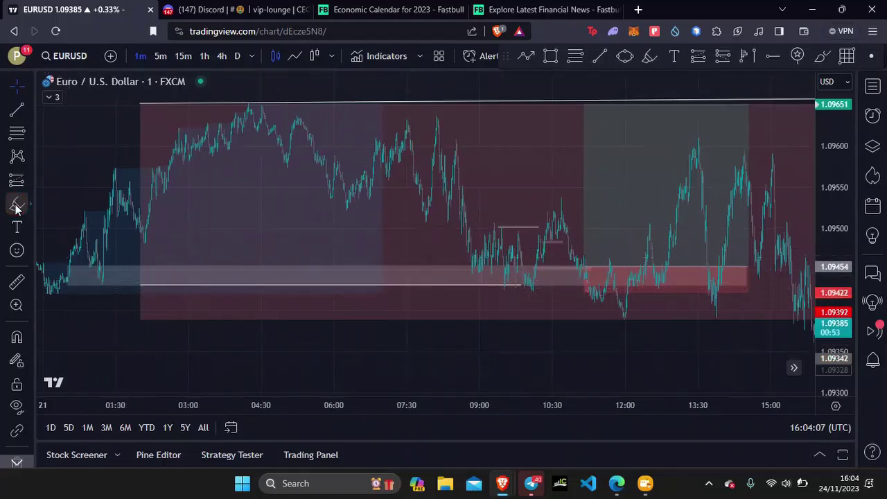
mouse_move(530, 284)
left_mouse_down()
mouse_move(511, 271)
mouse_move(511, 291)
mouse_move(544, 293)
mouse_move(531, 279)
left_mouse_up()
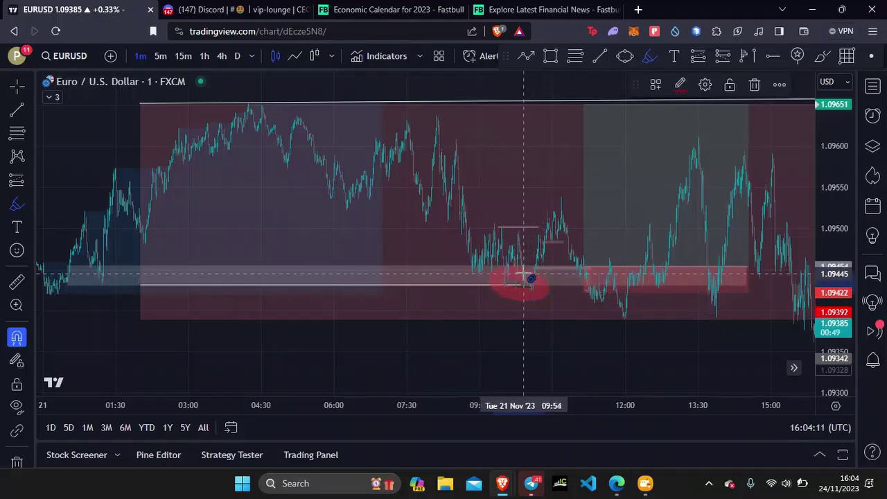
key("ctrl+z")
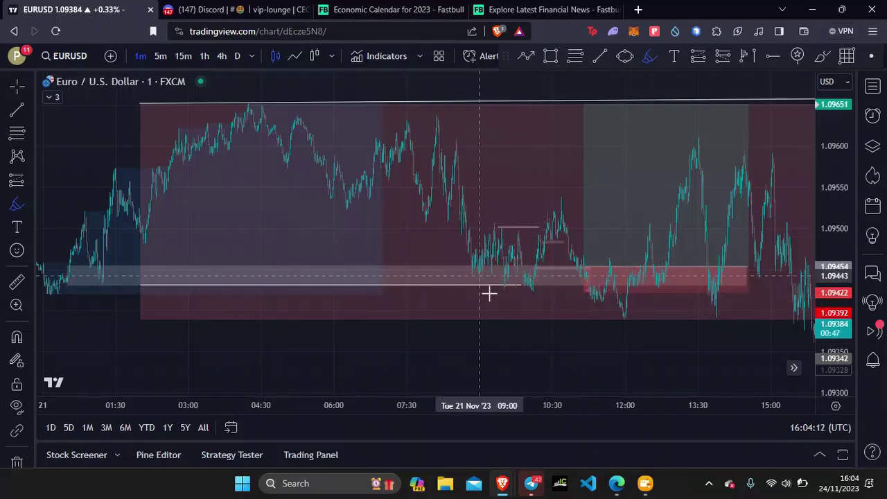
left_click_drag(95, 282, 170, 285)
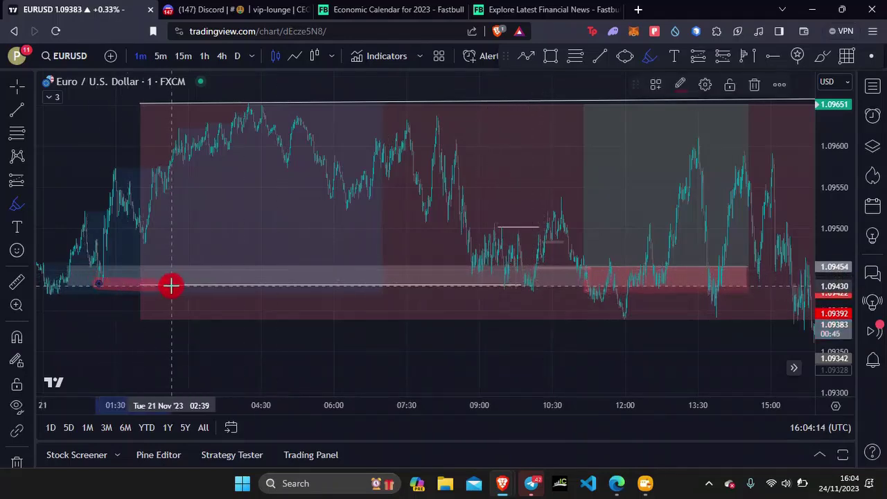
key("ctrl+z")
Highlight the rise from the low near 10:10, the drop into the long position's entry and the entry zone, undoing each stroke
left_click_drag(535, 282, 554, 206)
key("ctrl+z")
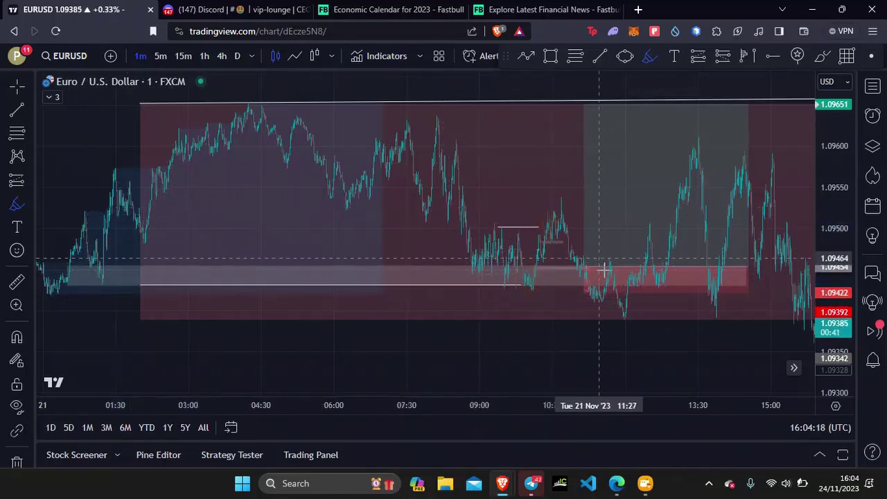
mouse_move(591, 265)
left_mouse_down()
mouse_move(539, 260)
mouse_move(570, 270)
mouse_move(574, 259)
mouse_move(596, 300)
left_mouse_up()
key("ctrl+z")
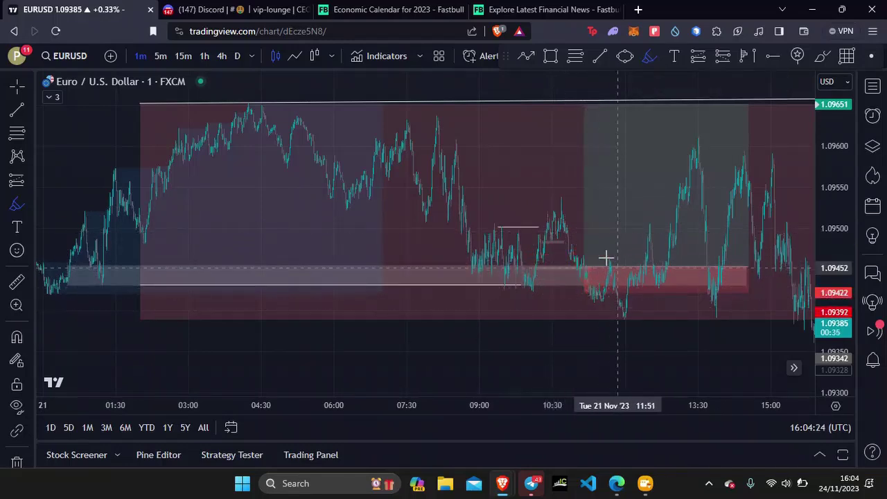
left_click_drag(570, 272, 600, 271)
key("ctrl+z")
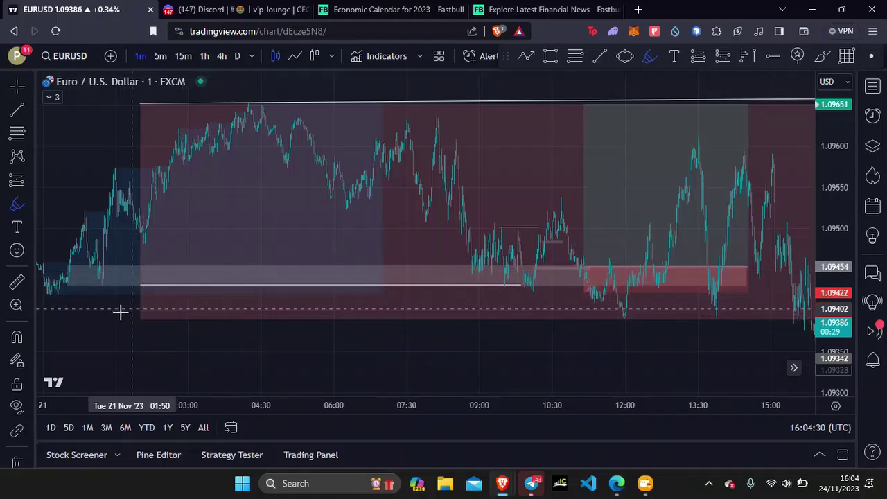
Highlight the low level from the start of 21 November to about 11:10 and the rally inside the long position, undoing the strokes
mouse_move(45, 293)
left_mouse_down()
mouse_move(597, 294)
mouse_move(582, 291)
left_mouse_up()
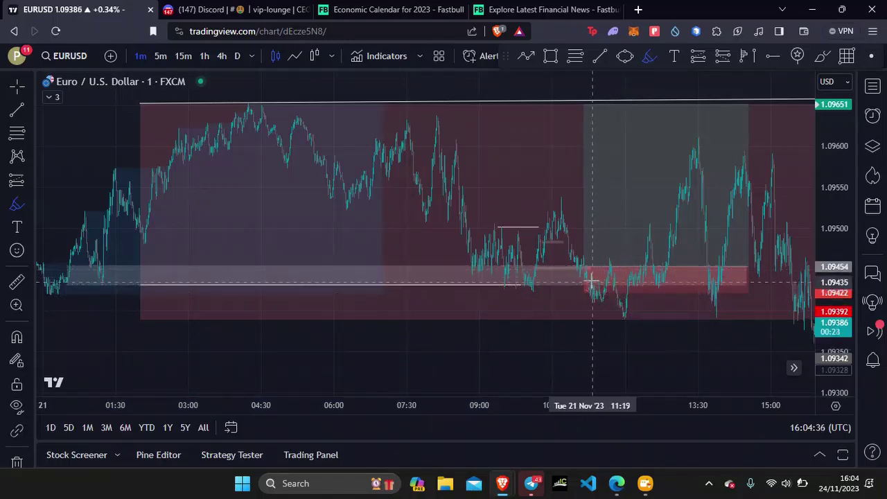
mouse_move(593, 281)
left_mouse_down()
mouse_move(609, 257)
mouse_move(616, 292)
mouse_move(686, 152)
left_mouse_up()
key("ctrl+z")
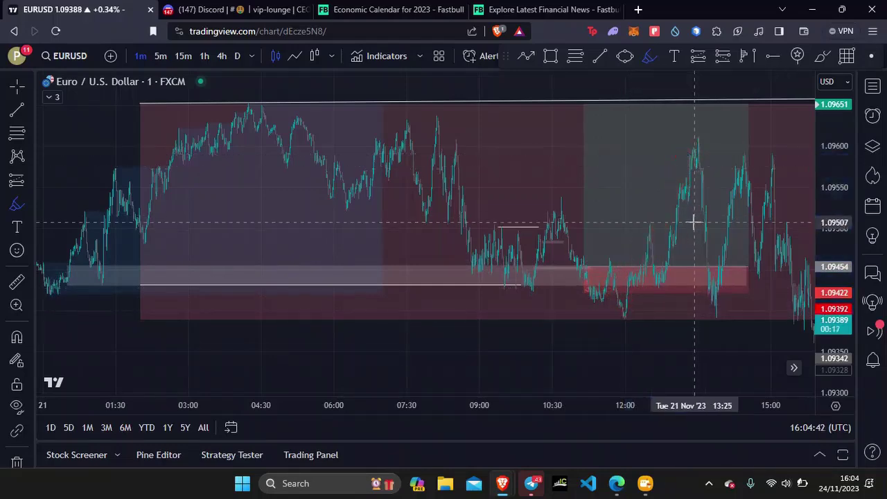
Leave the highlighter and examine the 21 November long position and the price action that follows it
scroll(693, 222, "down", 3)
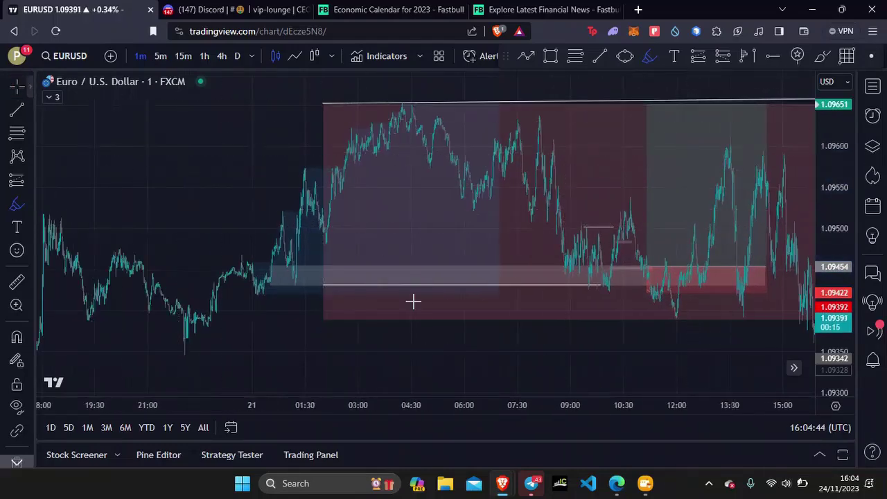
left_click_drag(556, 340, 489, 341)
left_click_drag(640, 291, 469, 291)
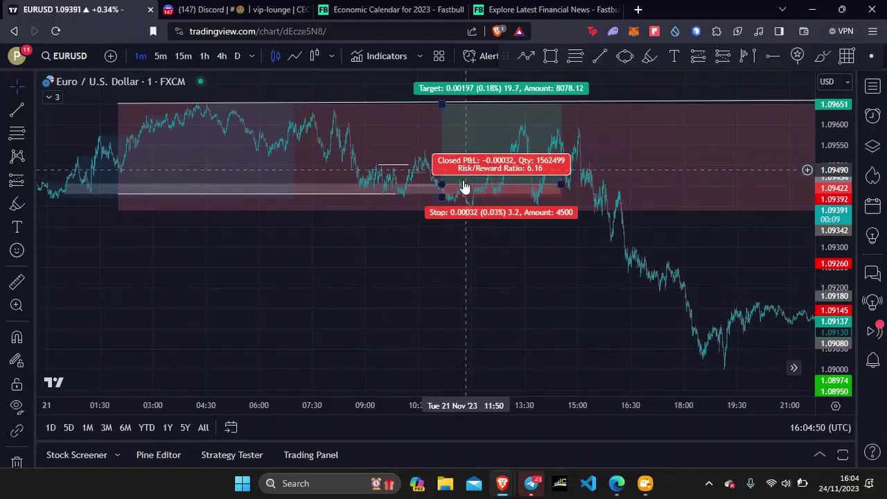
scroll(461, 262, "down", 1)
left_click_drag(460, 261, 512, 277)
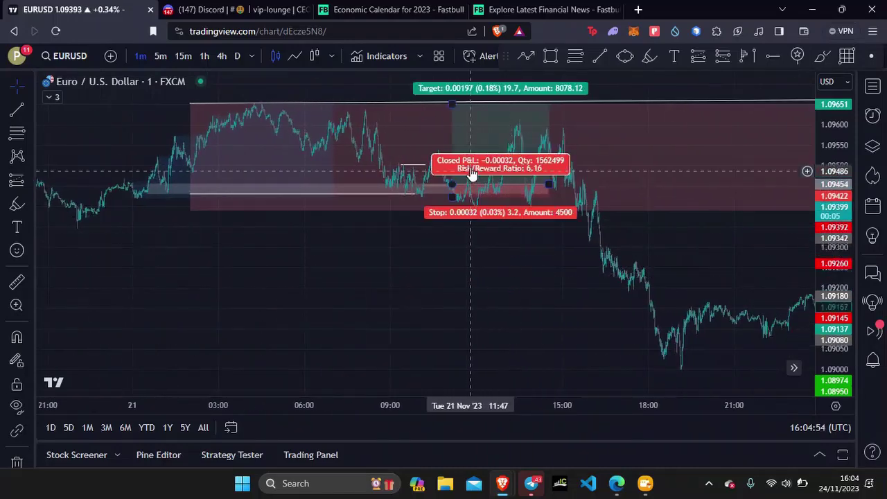
Move on to 22 November and draw a horizontal trend line along the 01:14 high at about 1.0922, reaching to about 07:30
left_click(568, 294)
left_click_drag(568, 294, 358, 279)
left_click_drag(538, 196, 390, 198)
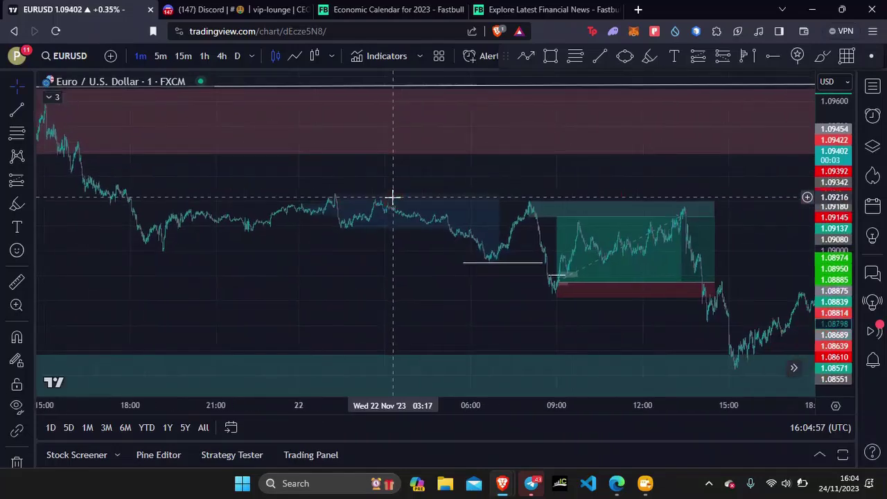
left_click(333, 196)
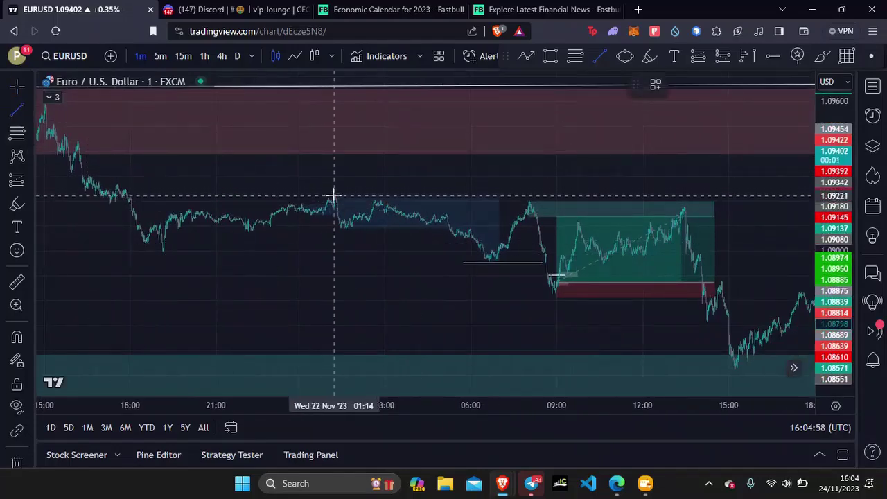
left_click(512, 196)
scroll(436, 294, "up", 3)
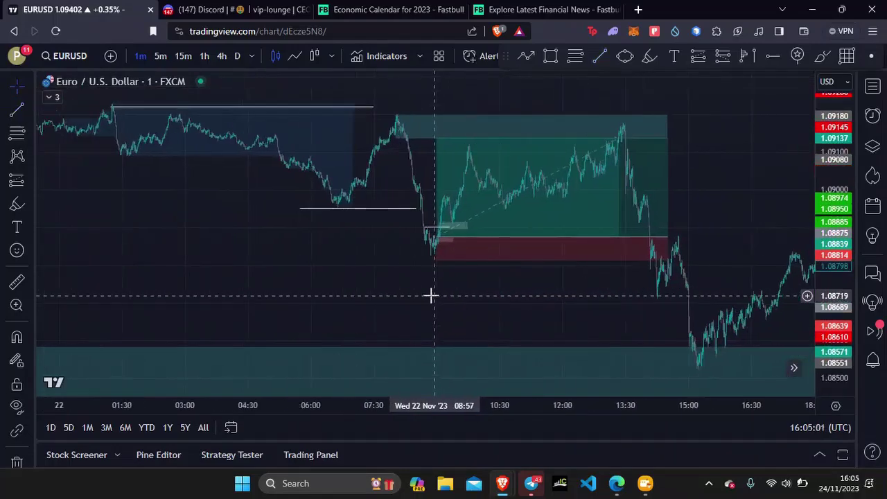
Move the floating drawing toolbar clear of the undo control and undo the last change to restore the zone above the 22 November long position
left_click(16, 204)
left_click_drag(397, 115, 436, 258)
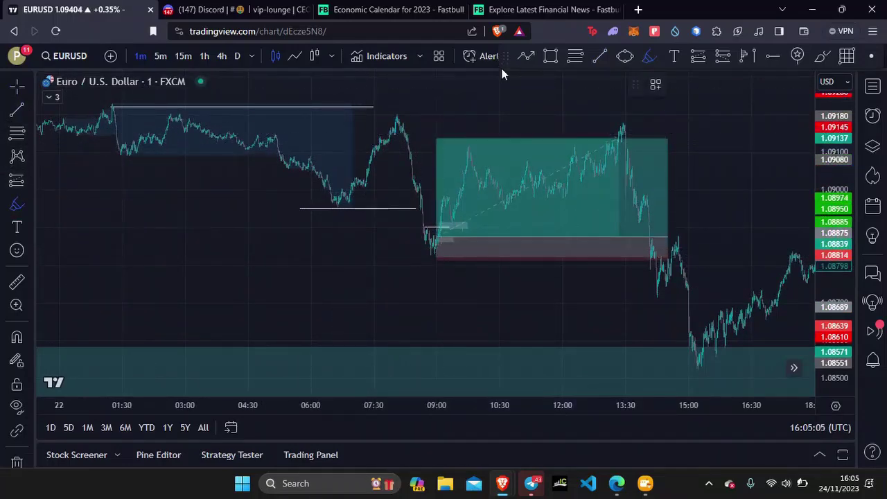
left_click_drag(510, 61, 508, 92)
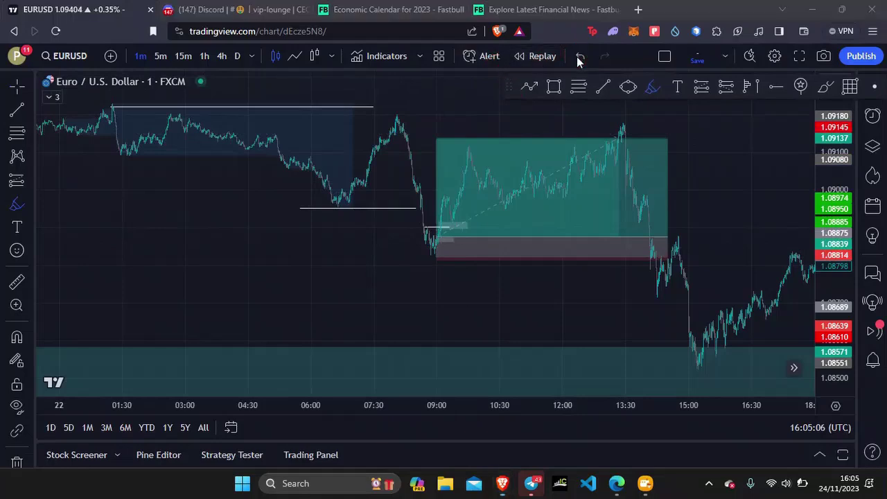
left_click(580, 56)
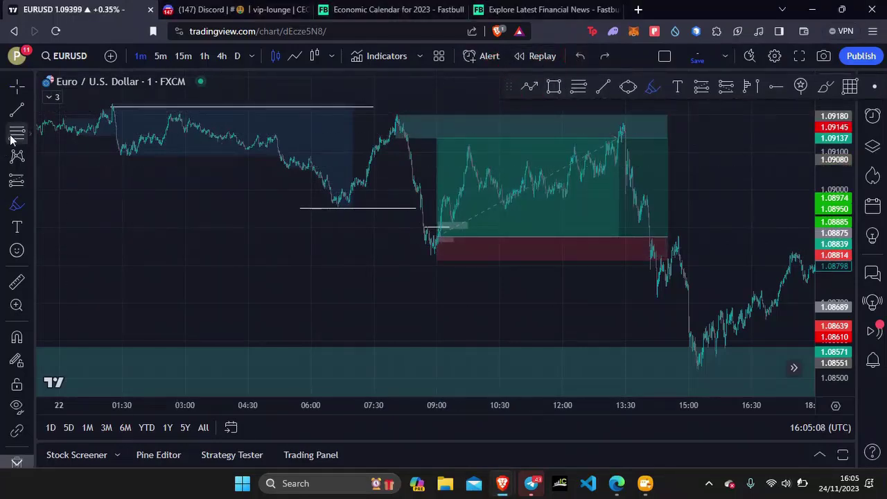
Highlight the drop toward the long position's entry and the horizontal low level at about 1.0895, undoing the strokes
left_click_drag(430, 139, 455, 226)
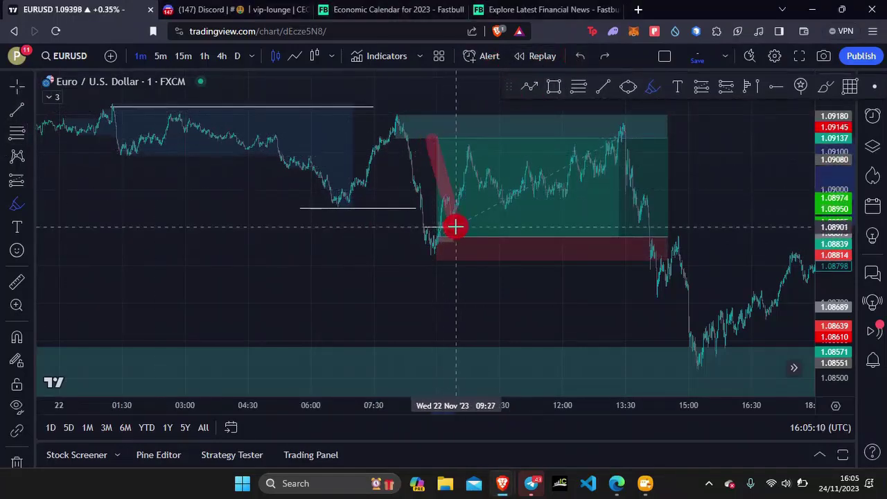
left_click_drag(314, 205, 436, 208)
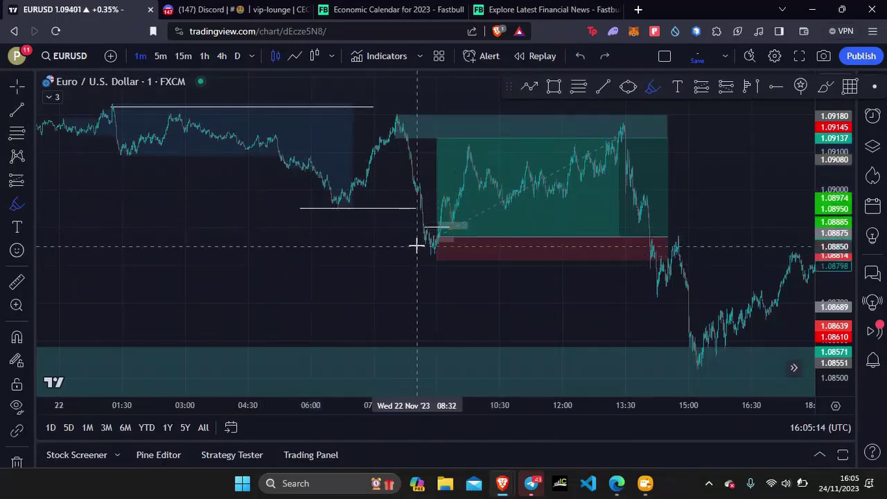
scroll(346, 269, "up", 3)
mouse_move(145, 244)
left_mouse_down()
mouse_move(148, 198)
mouse_move(174, 214)
mouse_move(169, 229)
left_mouse_up()
key("ctrl+z")
Leave the highlighter and examine the price action around the 22 November long position's entry near 09:00 up close
left_click(18, 84)
left_click_drag(119, 281, 521, 289)
left_click(87, 152)
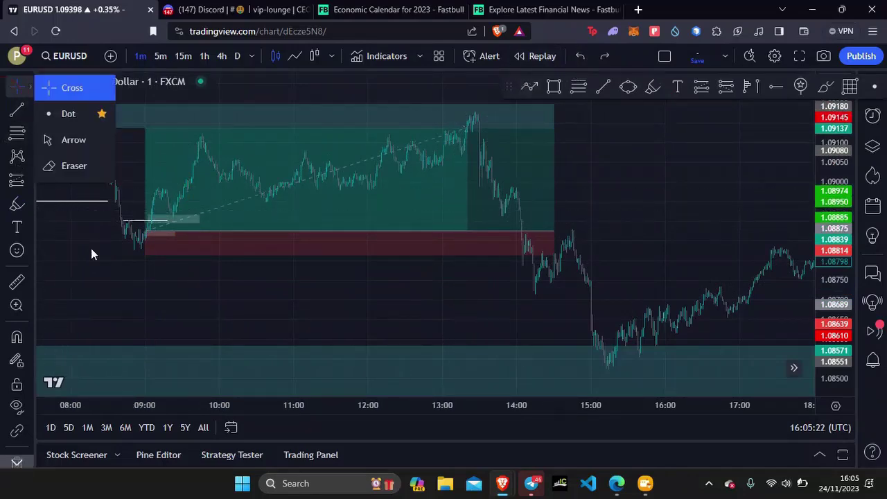
left_click_drag(193, 290, 483, 290)
scroll(447, 320, "up", 5)
left_click_drag(173, 315, 457, 298)
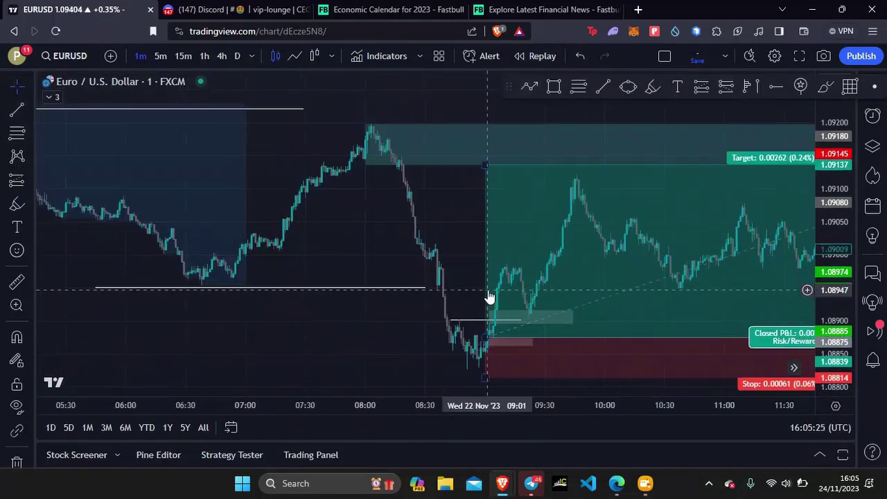
scroll(485, 299, "up", 3)
left_click(300, 354)
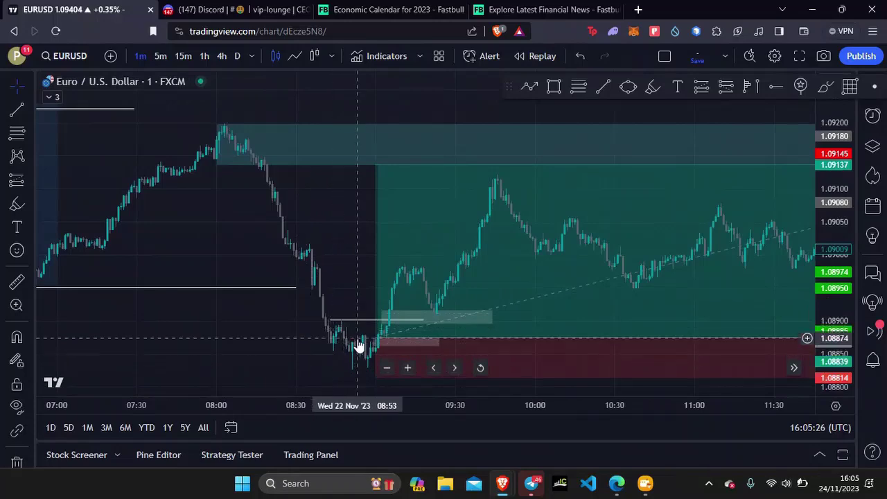
Highlight the fall through the low level around 08:37 on 22 November, undoing the strokes
left_click_drag(308, 297, 325, 344)
left_click_drag(328, 279, 346, 336)
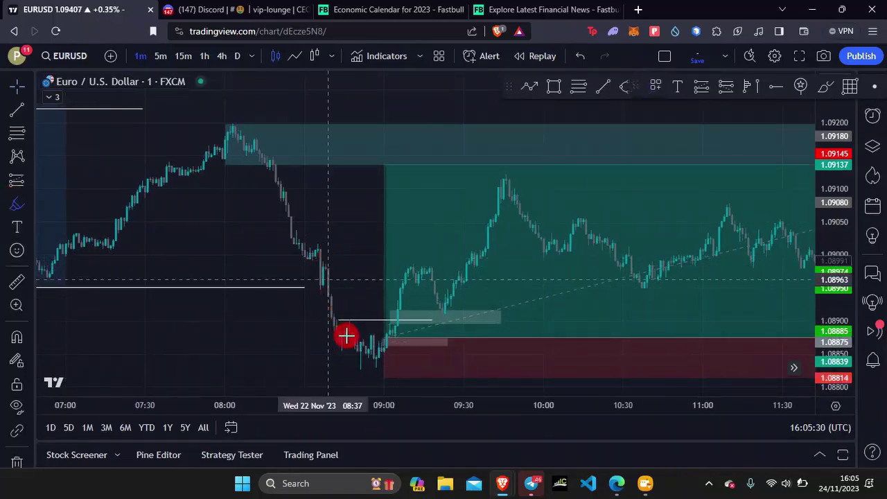
key("ctrl+z")
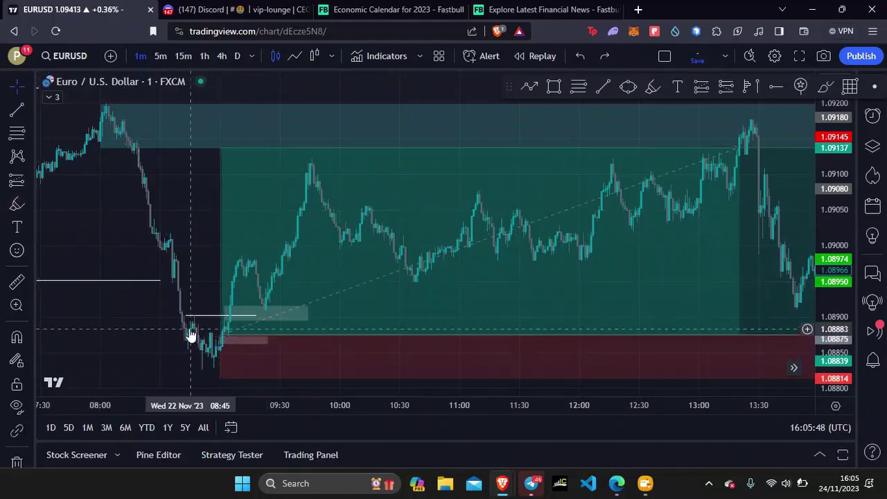
Highlight the rise through the short horizontal level after 09:00 and the two small entry zones, undoing each stroke
left_click(216, 339)
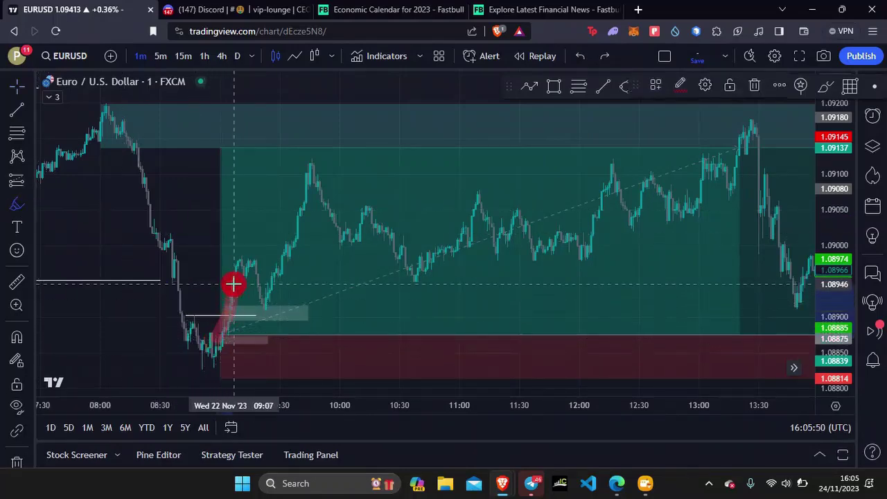
key("ctrl+z")
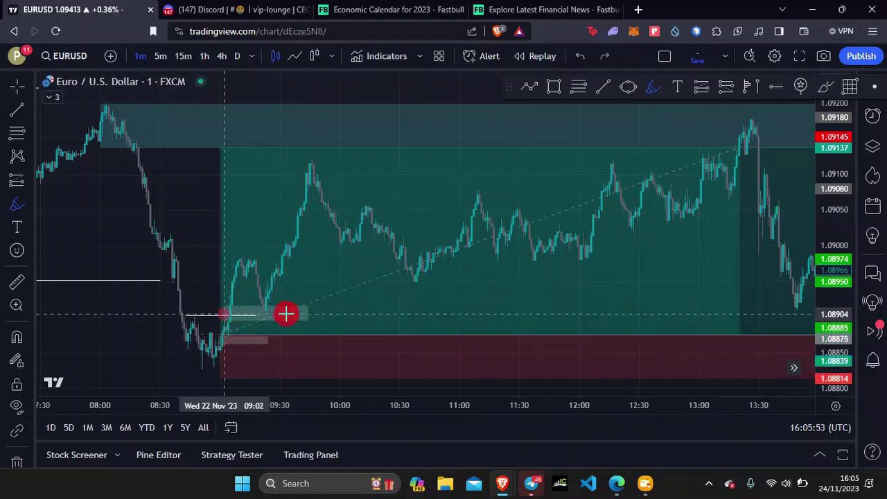
left_click_drag(286, 314, 300, 312)
key("ctrl+z")
left_click_drag(216, 340, 244, 340)
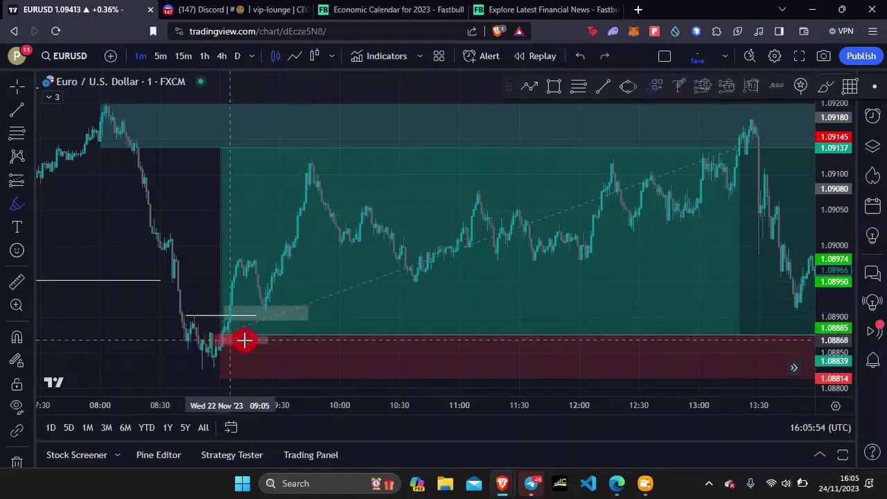
left_click(261, 339)
key("ctrl+z")
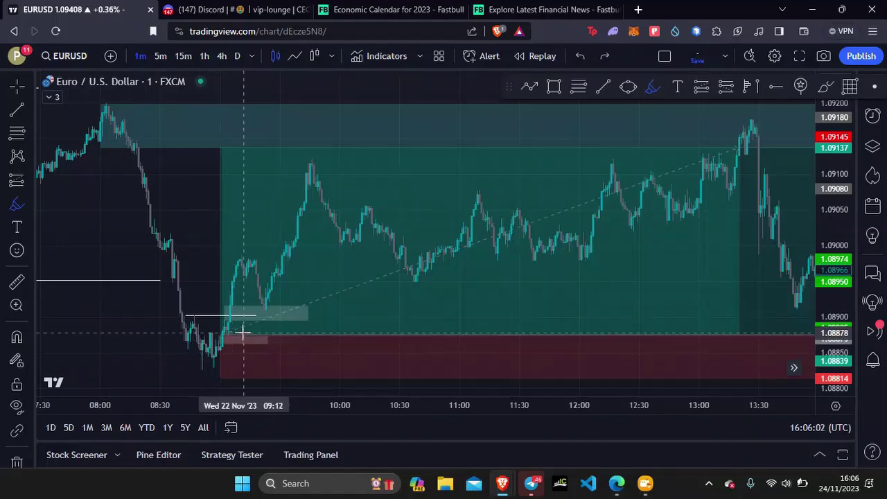
Highlight the rally from the upper entry zone and the highs below the long position's target, undo the strokes and leave the highlighter
left_click_drag(263, 316, 315, 163)
left_click_drag(702, 156, 414, 198)
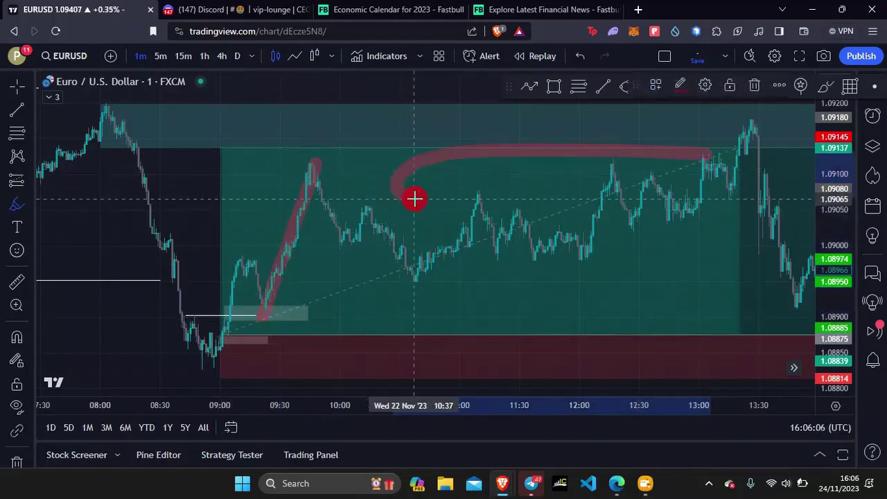
left_click(20, 86)
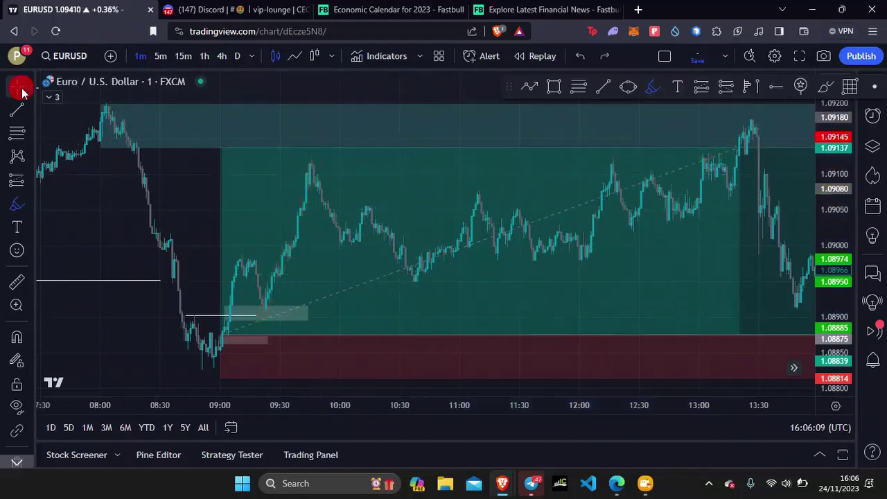
left_click(402, 252)
key("ctrl+z")
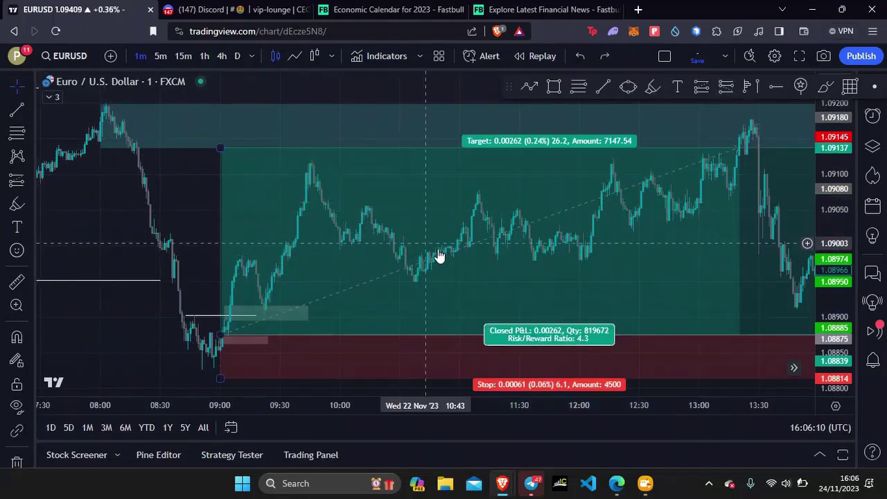
Check the 22 November long position's target, stop and risk/reward ratio, and review the price action through the end of that day
left_click(453, 298)
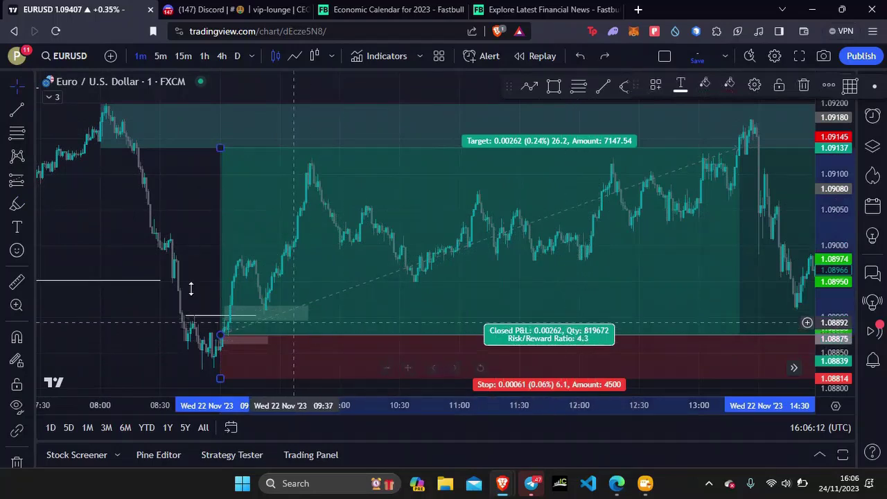
left_click(137, 309)
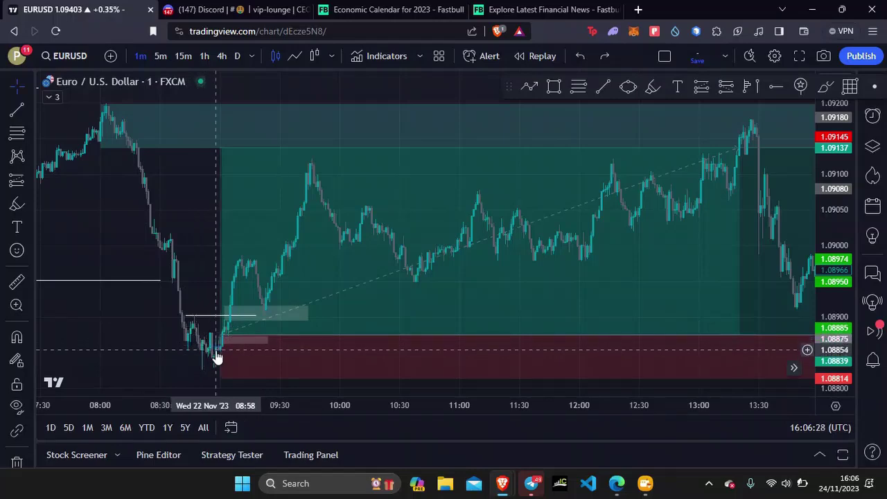
scroll(182, 293, "down", 5)
left_click_drag(240, 302, 127, 297)
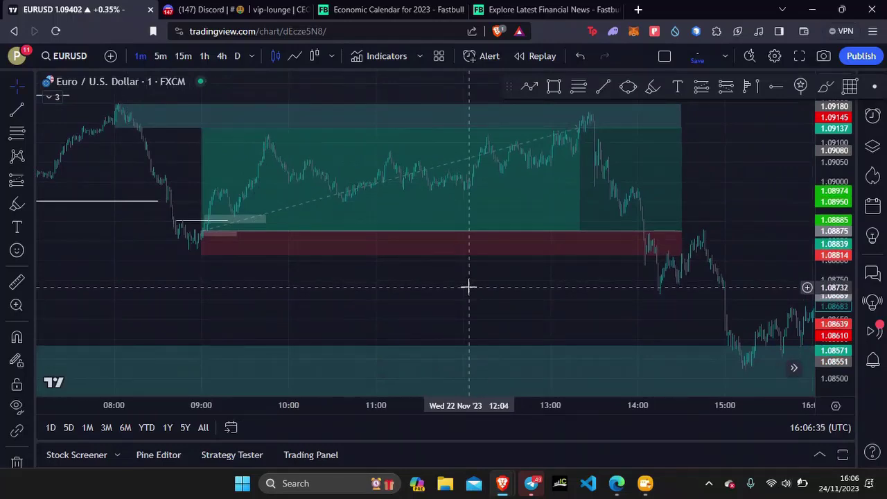
left_click_drag(485, 302, 148, 275)
left_click_drag(656, 190, 367, 216)
scroll(624, 212, "down", 4)
left_click_drag(575, 214, 272, 219)
scroll(570, 222, "down", 4)
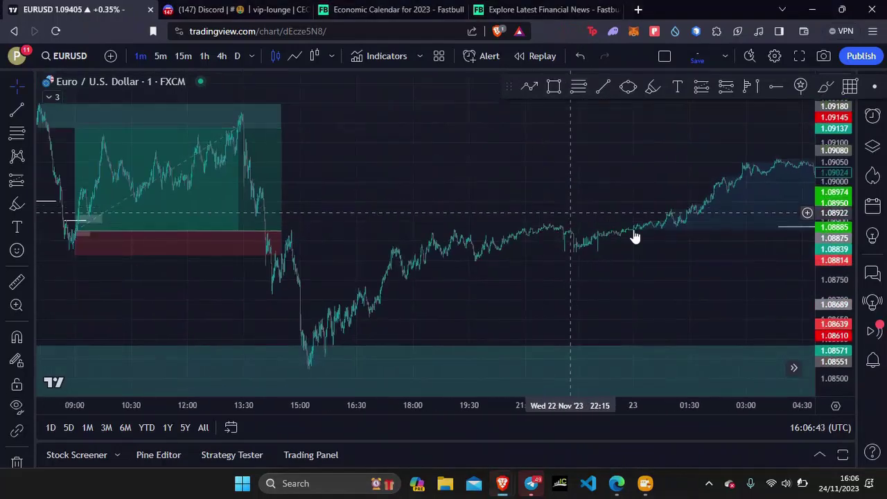
Move on to 23 November and examine the shaded early-session range, its high and low lines and the short position
left_click_drag(604, 240, 291, 249)
scroll(485, 289, "down", 2)
left_click_drag(484, 289, 390, 299)
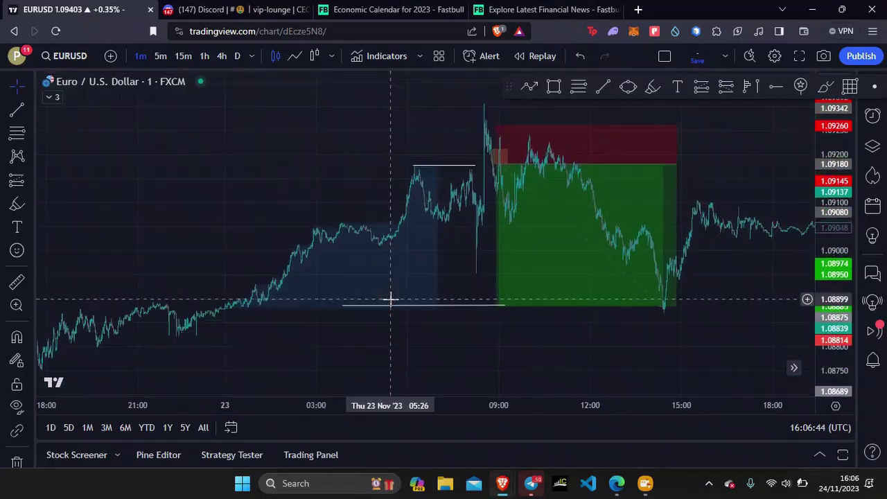
scroll(454, 327, "up", 3)
left_click_drag(326, 291, 569, 278)
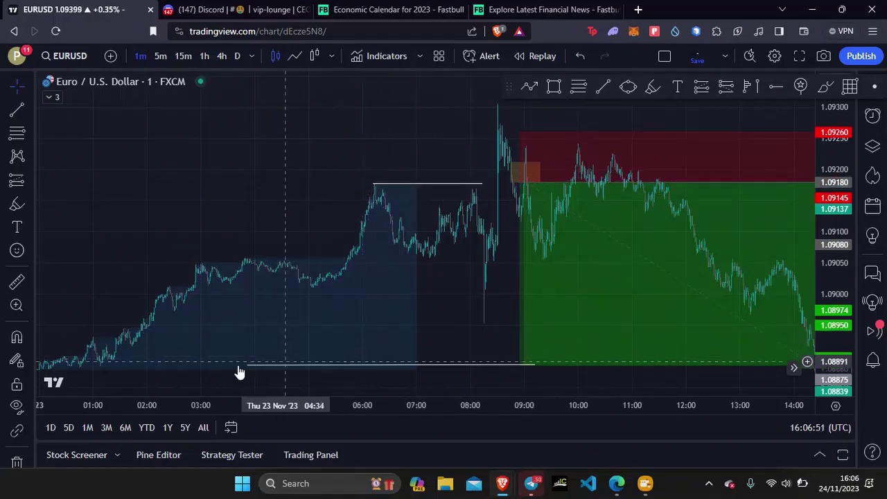
left_click_drag(390, 293, 353, 291)
Highlight the price action below the 23 November session high line, undoing the strokes
left_click(34, 203)
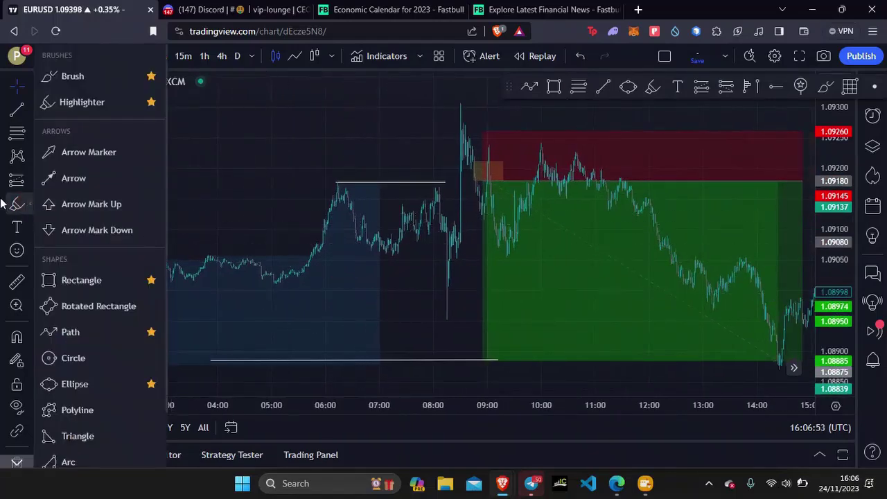
left_click(62, 75)
mouse_move(435, 255)
left_mouse_down()
mouse_move(468, 115)
mouse_move(487, 161)
mouse_move(506, 257)
mouse_move(455, 218)
mouse_move(317, 196)
left_mouse_up()
key("ctrl+z")
key("ctrl+z")
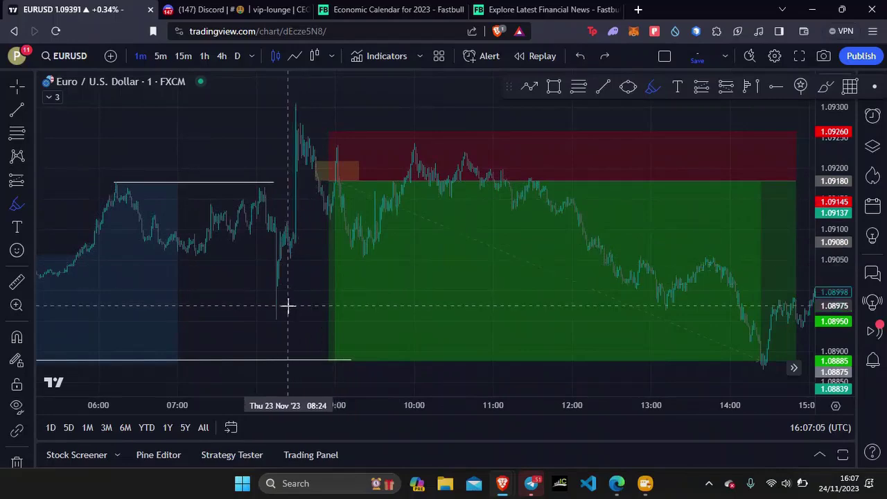
Highlight the spike low and spike high between 08:00 and 09:00 on 23 November and the drop that follows, undoing strokes
left_click_drag(274, 319, 333, 319)
left_click_drag(295, 105, 347, 99)
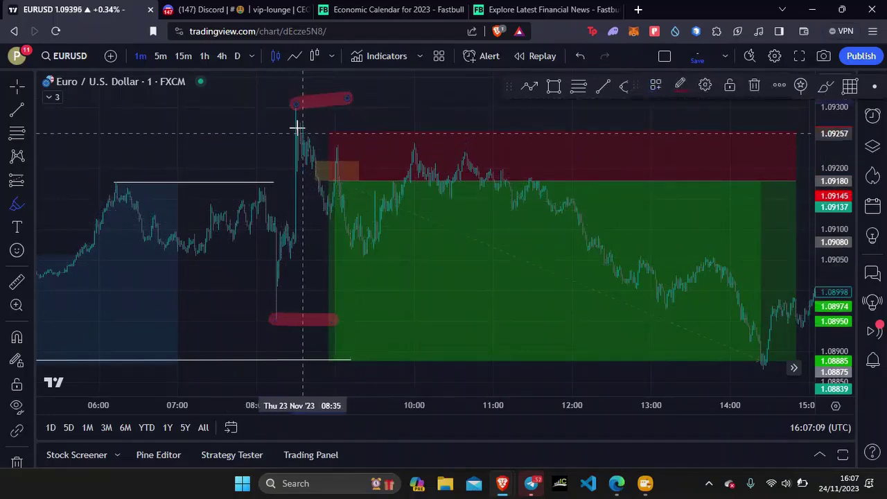
mouse_move(297, 130)
left_mouse_down()
mouse_move(370, 231)
mouse_move(406, 181)
left_mouse_up()
key("ctrl+z")
key("ctrl+z")
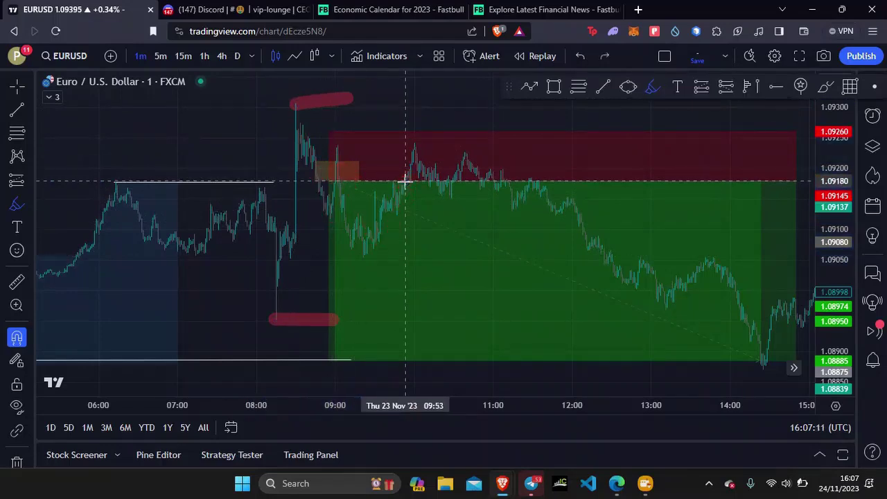
Highlight the orange entry zone and the fall from it to the short position's target, undoing the strokes
mouse_move(323, 178)
left_mouse_down()
mouse_move(323, 207)
mouse_move(316, 168)
mouse_move(374, 166)
left_mouse_up()
left_click_drag(364, 204, 524, 372)
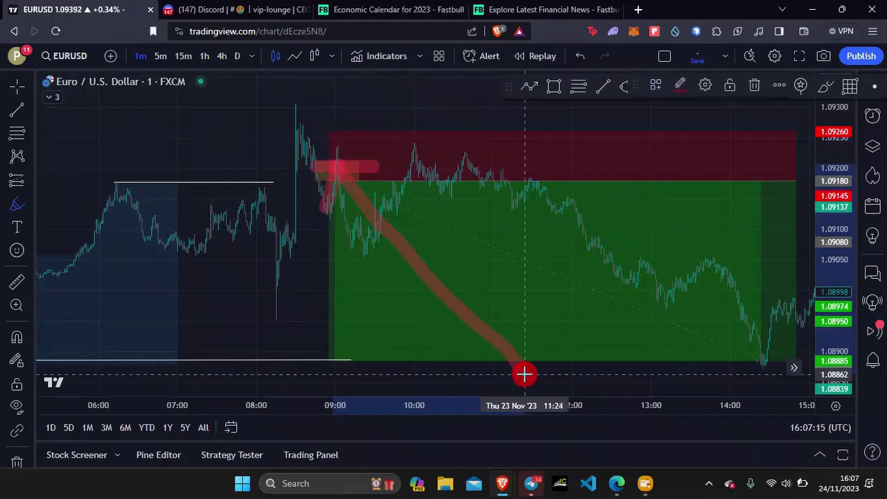
key("ctrl+z")
key("ctrl+z")
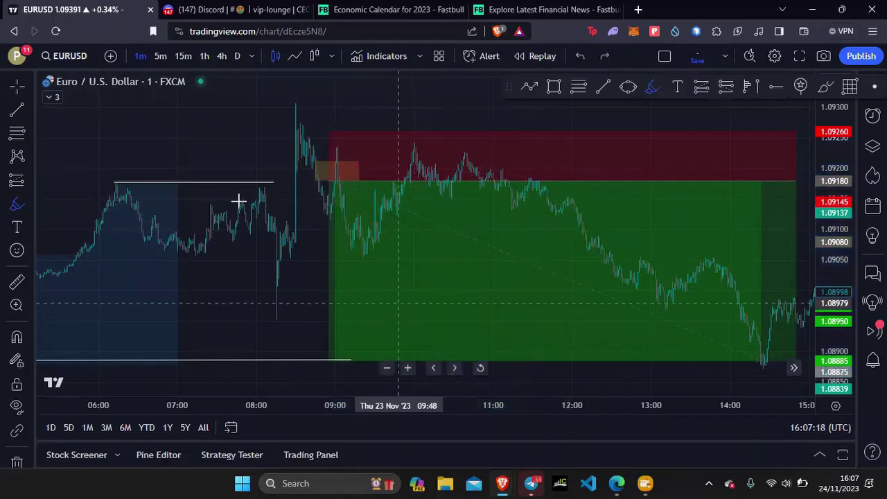
Leave the highlighter and check the 23 November short position's stop, target and risk/reward ratio
left_click(17, 86)
left_click(515, 261)
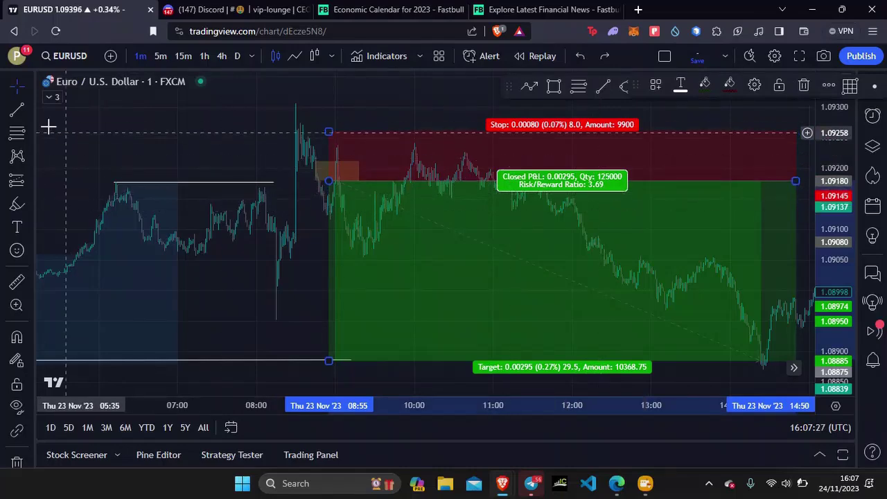
left_click_drag(198, 150, 157, 142)
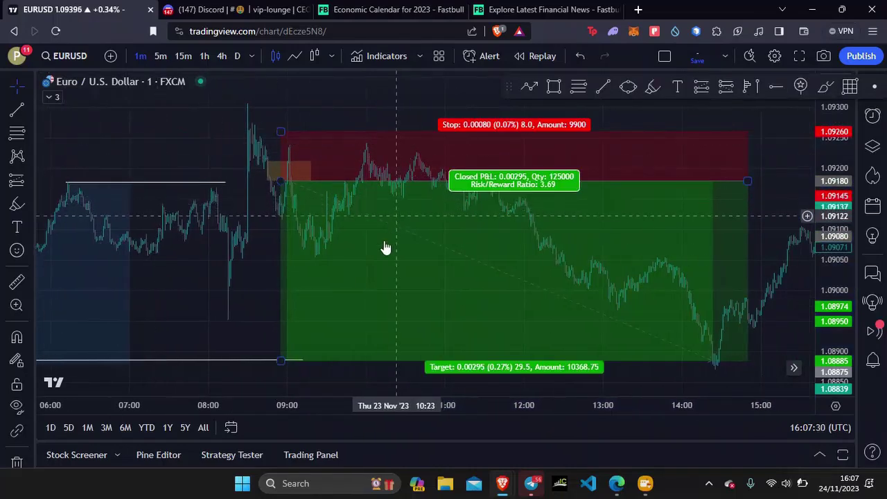
scroll(381, 246, "down", 2)
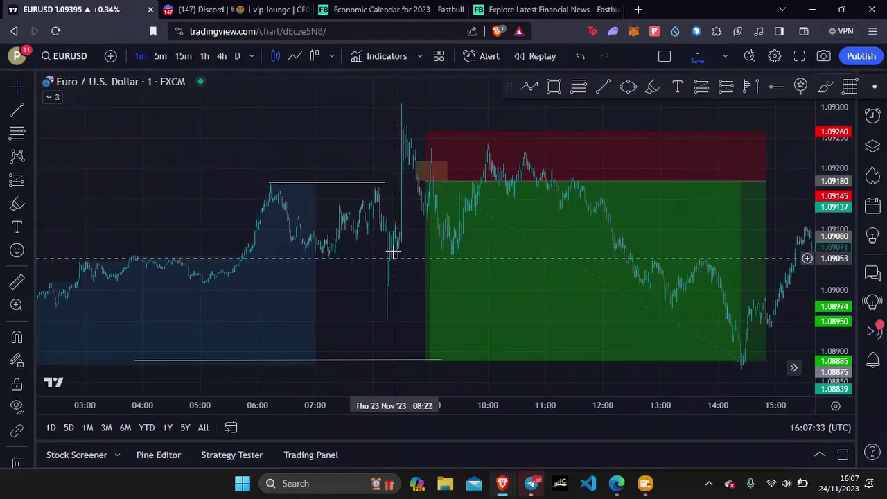
Move on to 24 November and bring the shaded early-session range and the short position after 08:00 into view
left_click_drag(333, 253, 143, 263)
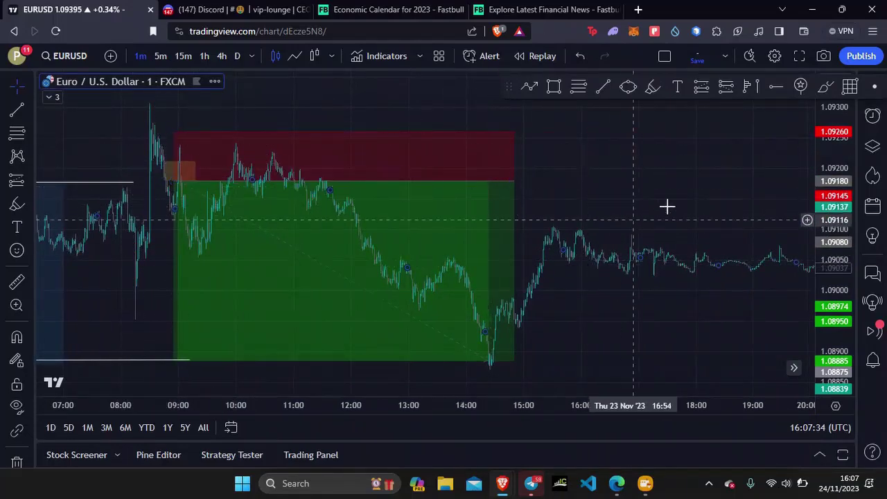
left_click_drag(520, 198, 394, 194)
left_click_drag(519, 262, 275, 262)
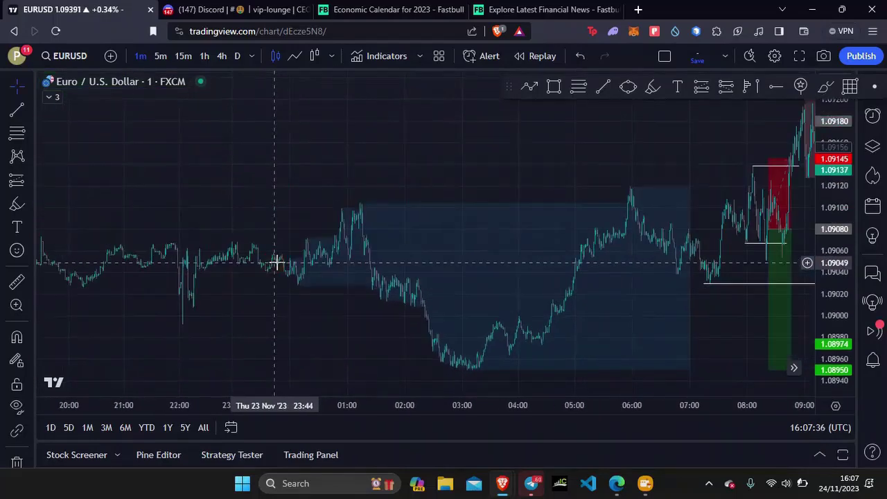
left_click_drag(542, 245, 420, 249)
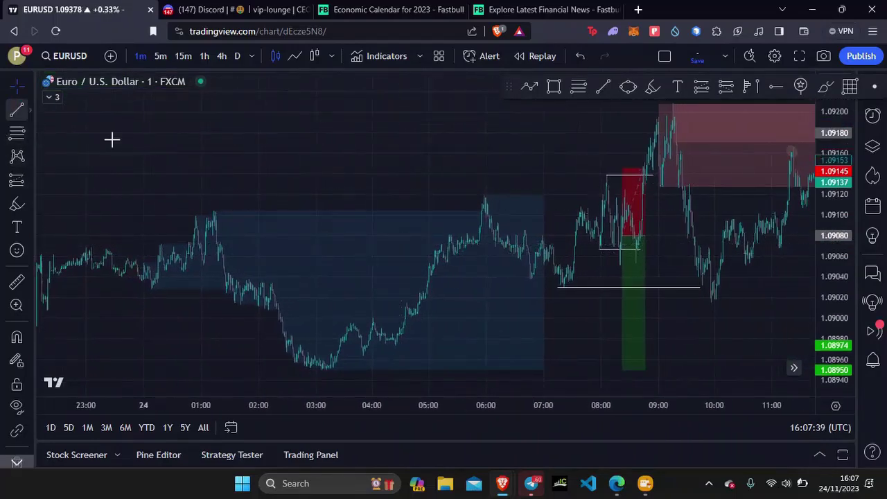
Draw horizontal trend lines along the high, about 1.09122, and the low, about 1.08949, of the shaded early-session range on 24 November
left_click(478, 192)
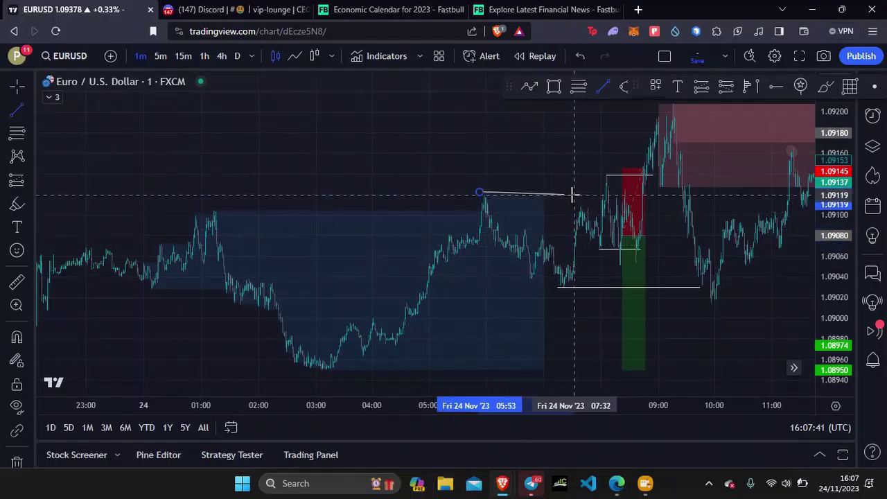
left_click(591, 192)
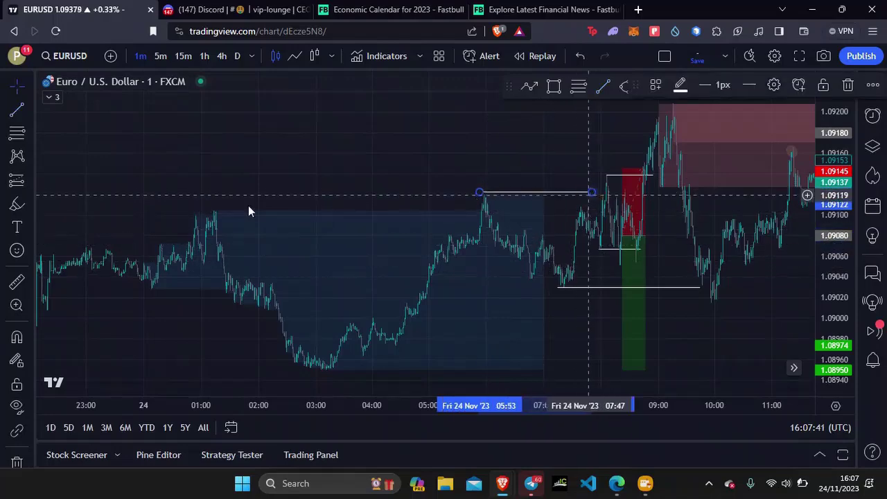
left_click(309, 364)
left_click(624, 364)
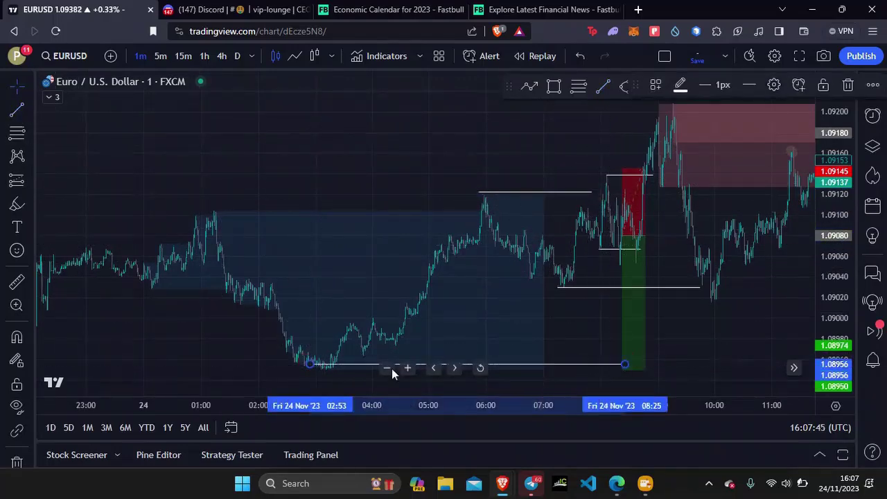
left_click_drag(361, 368, 362, 370)
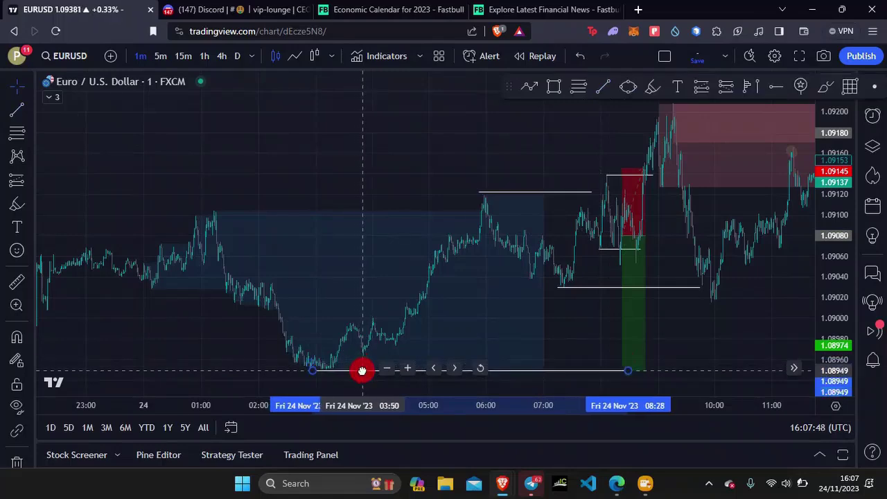
Highlight the swing high after 08:00 on 24 November and the sweep below the short white line beneath it, undoing the strokes
left_click_drag(544, 311, 416, 265)
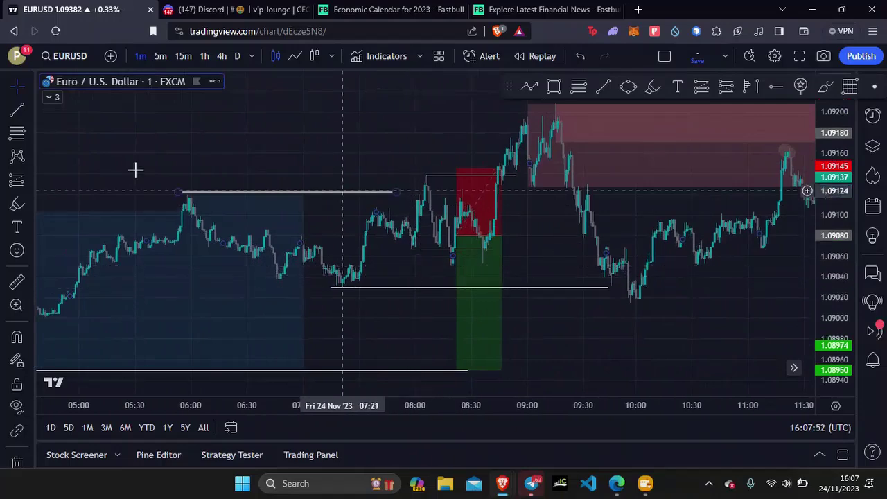
left_click(17, 203)
mouse_move(432, 179)
left_mouse_down()
mouse_move(435, 189)
mouse_move(420, 183)
left_mouse_up()
mouse_move(422, 254)
left_mouse_down()
mouse_move(455, 246)
mouse_move(463, 268)
left_mouse_up()
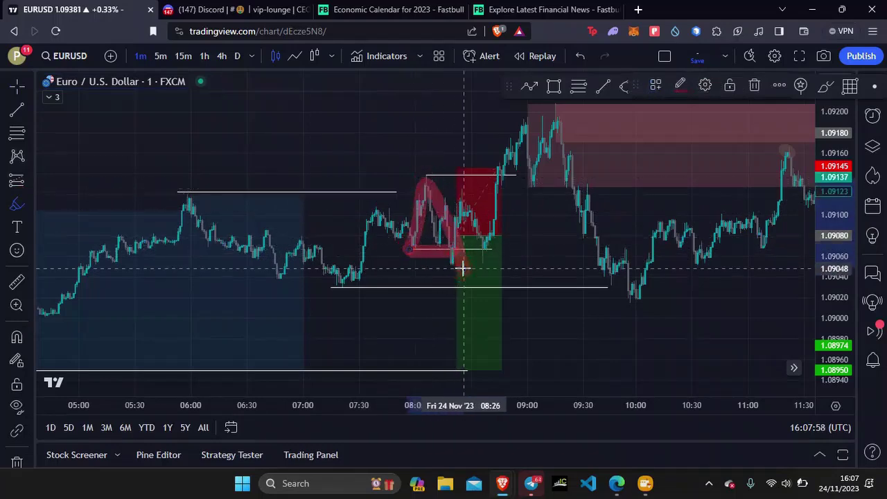
key("ctrl+z")
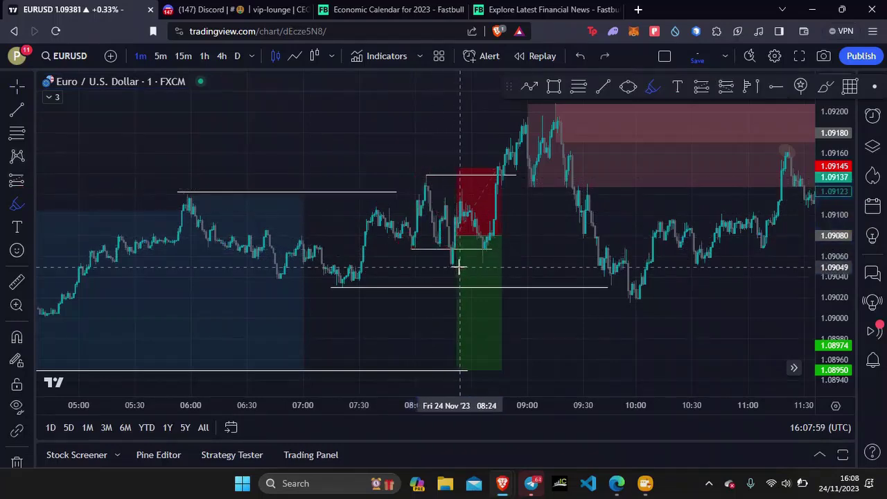
Highlight the price swings from the 07:20 low to the 08:20 low and the pullback into the short position, undoing the strokes
mouse_move(338, 284)
left_mouse_down()
mouse_move(382, 211)
mouse_move(410, 249)
left_mouse_up()
mouse_move(423, 212)
left_mouse_down()
mouse_move(426, 190)
mouse_move(449, 270)
mouse_move(392, 248)
mouse_move(454, 251)
left_mouse_up()
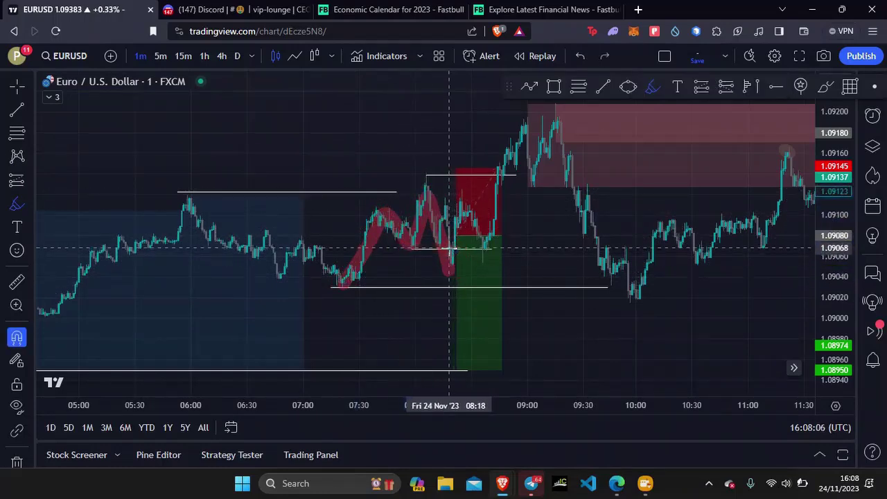
key("ctrl+z")
left_click_drag(454, 251, 463, 209)
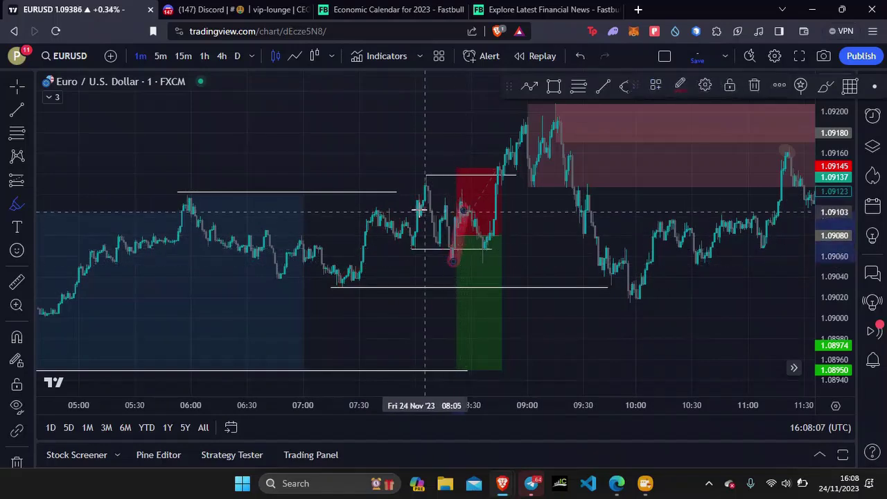
key("ctrl+z")
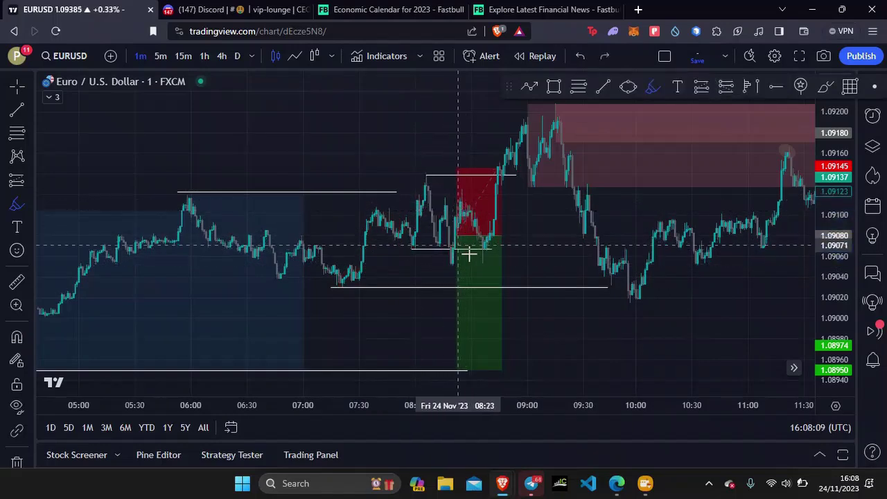
Highlight the entry, stop and target levels of the 24 November short position, undoing the strokes
left_click_drag(438, 238, 470, 233)
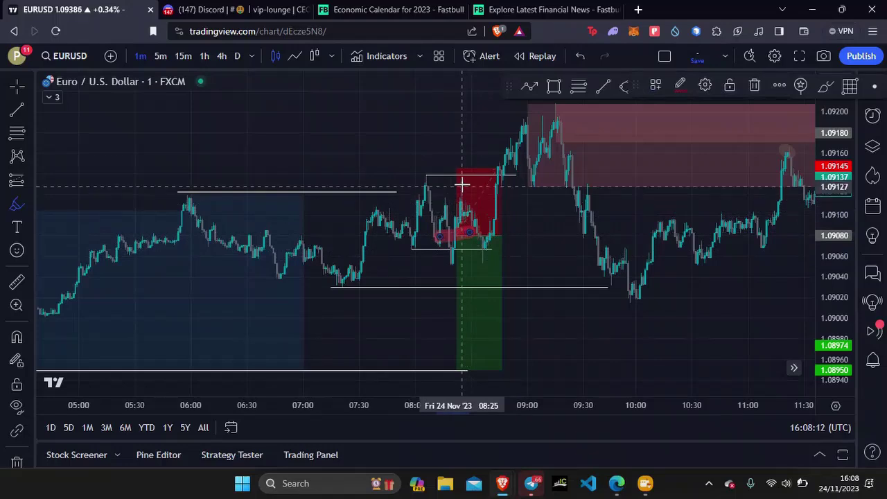
mouse_move(462, 160)
left_mouse_down()
mouse_move(472, 171)
mouse_move(486, 165)
left_mouse_up()
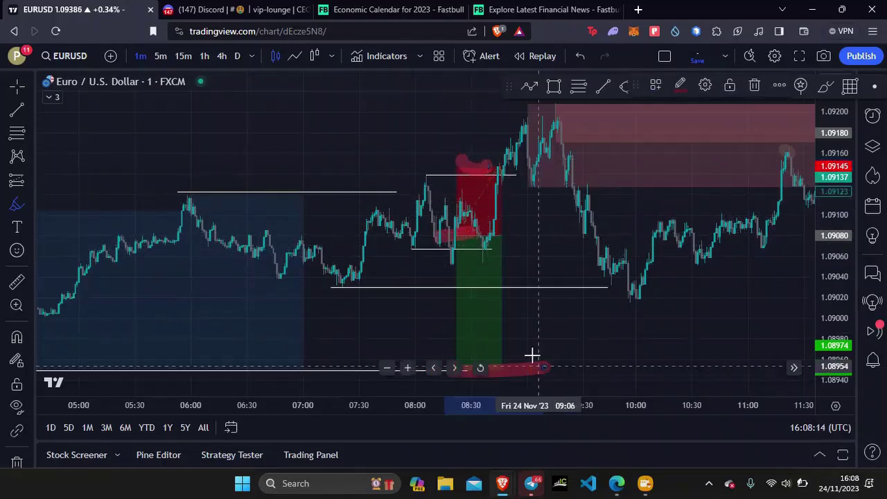
key("ctrl+z")
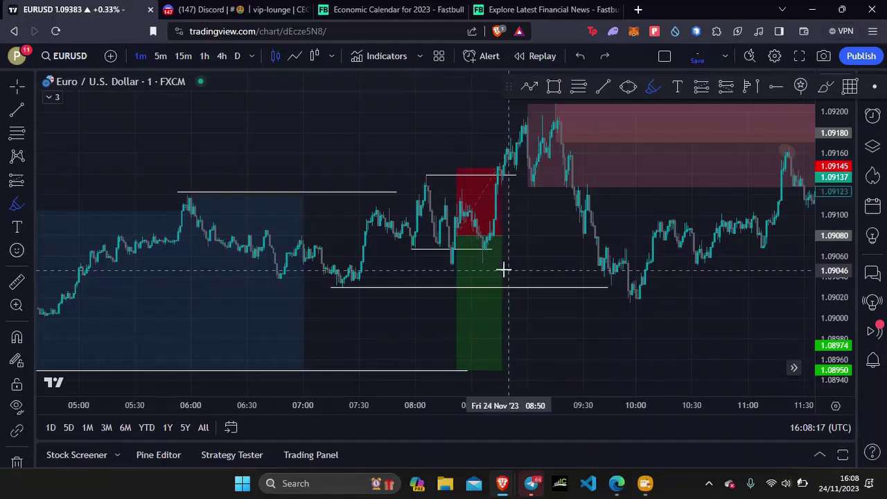
Highlight the break of the 08:20 low, the swing-high level and the rally through the short position's stop, undoing the strokes
left_click_drag(428, 243, 453, 253)
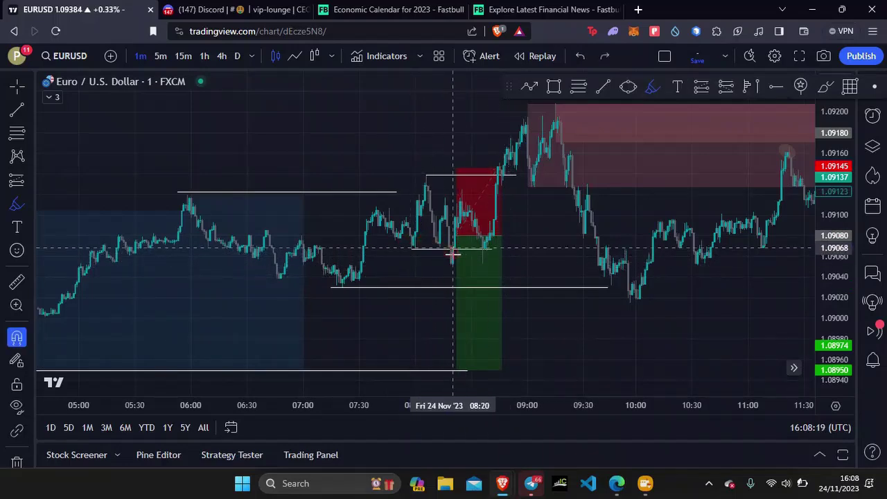
left_click(398, 184)
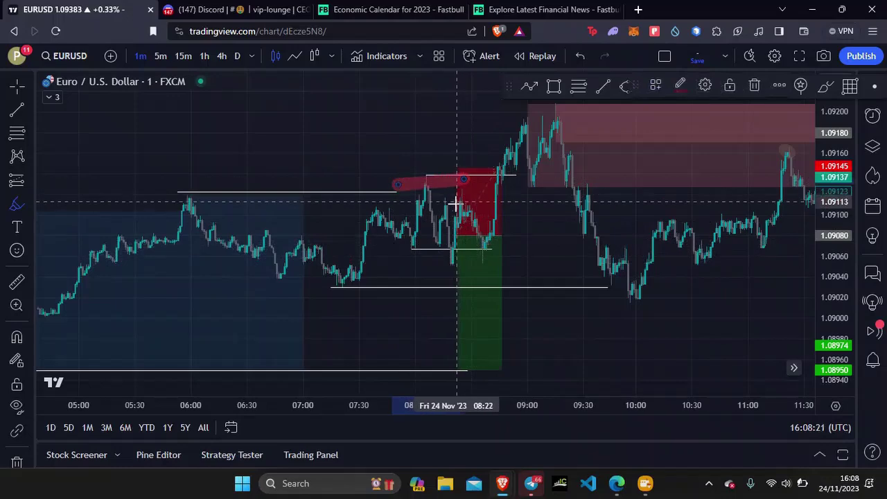
key("ctrl+z")
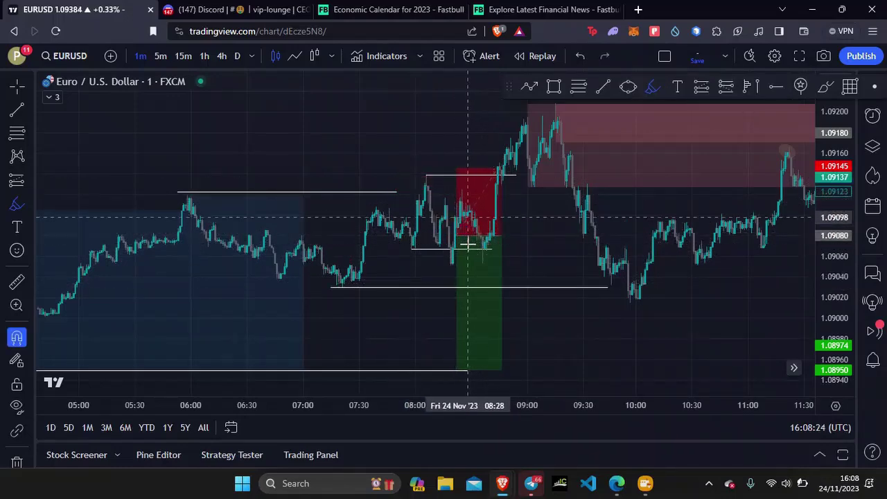
left_click_drag(485, 257, 518, 149)
key("ctrl+z")
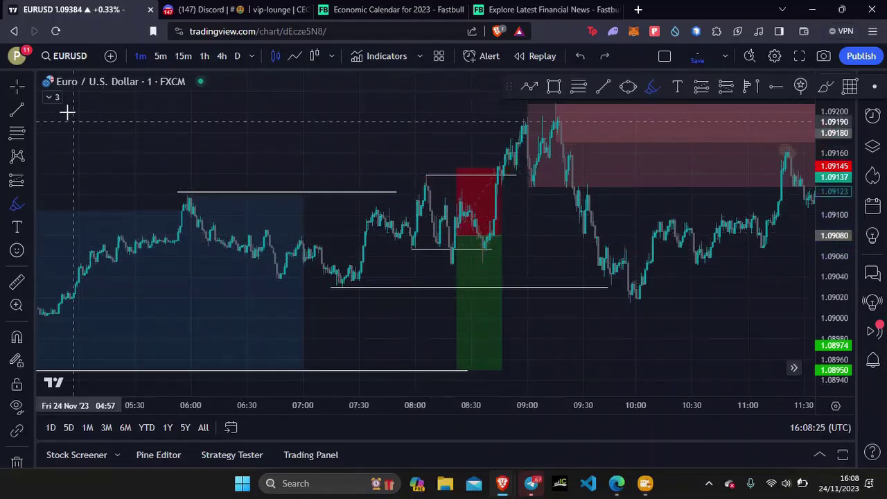
Leave the highlighter and check the 24 November short position's stop, target and risk/reward ratio
left_click(17, 84)
left_click(485, 284)
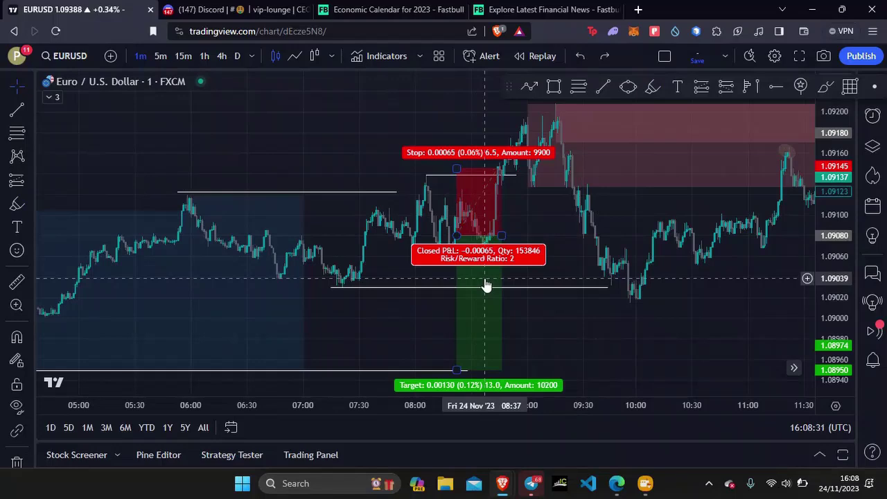
left_click(25, 86)
Switch the chart to the 15-minute timeframe and bring the whole week's trades up to 24 November into view
left_click_drag(283, 152, 348, 136)
scroll(349, 137, "down", 4)
left_click_drag(460, 174, 389, 175)
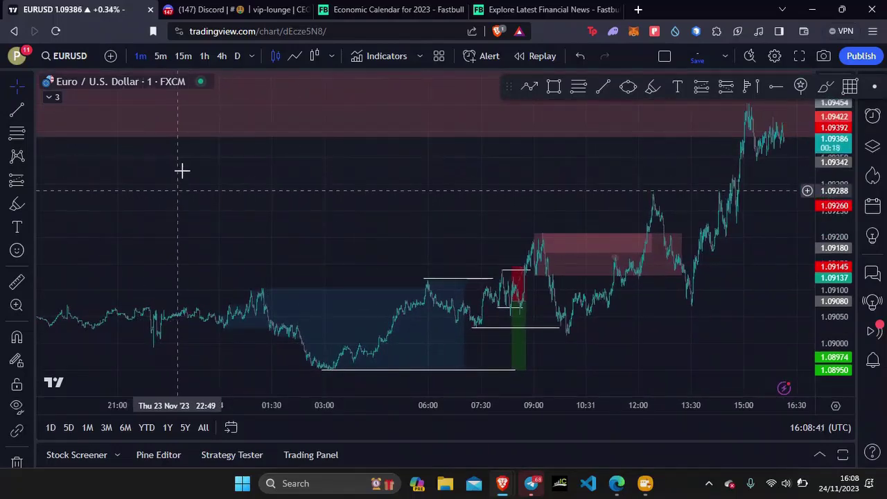
left_click(183, 56)
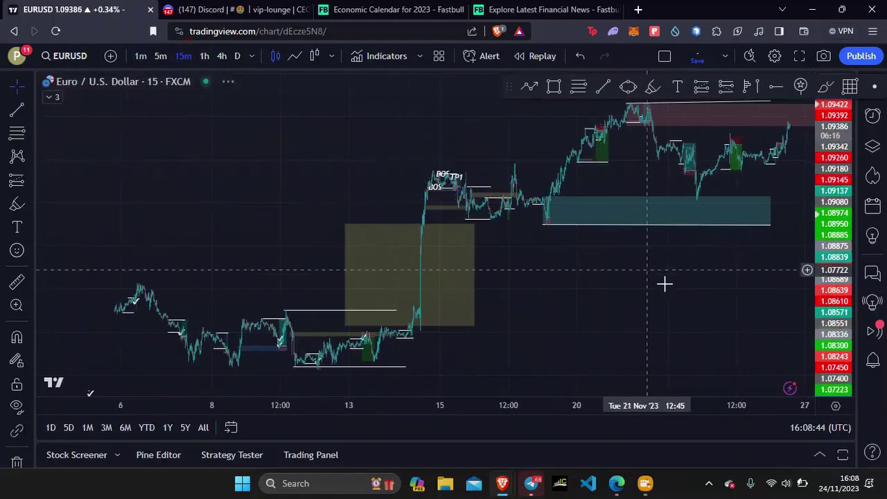
left_click_drag(664, 283, 505, 302)
scroll(501, 283, "up", 5)
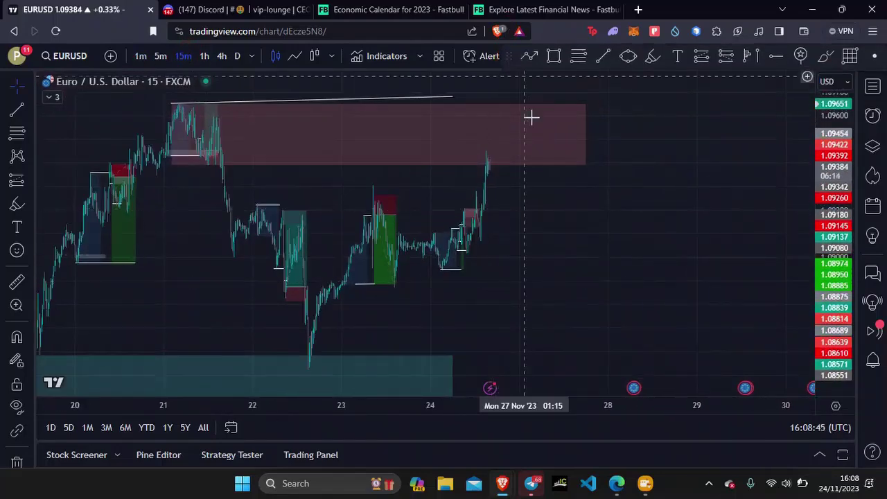
left_click_drag(653, 210, 723, 206)
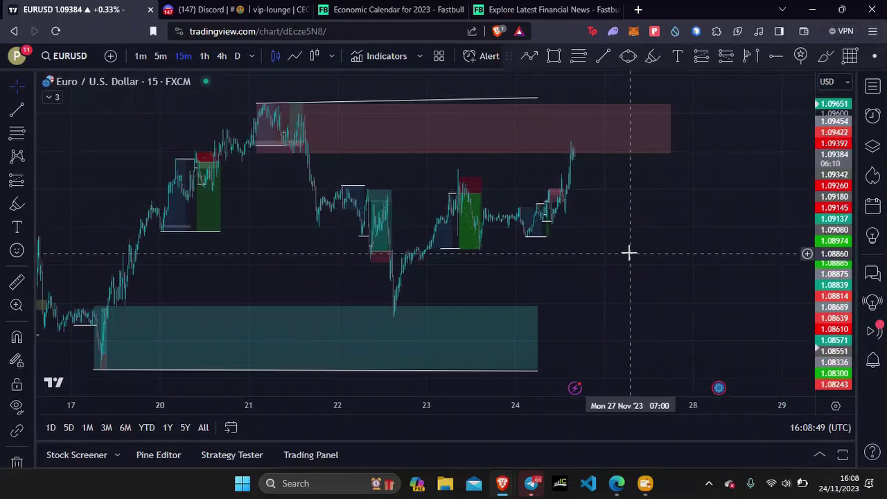
left_click_drag(562, 261, 665, 262)
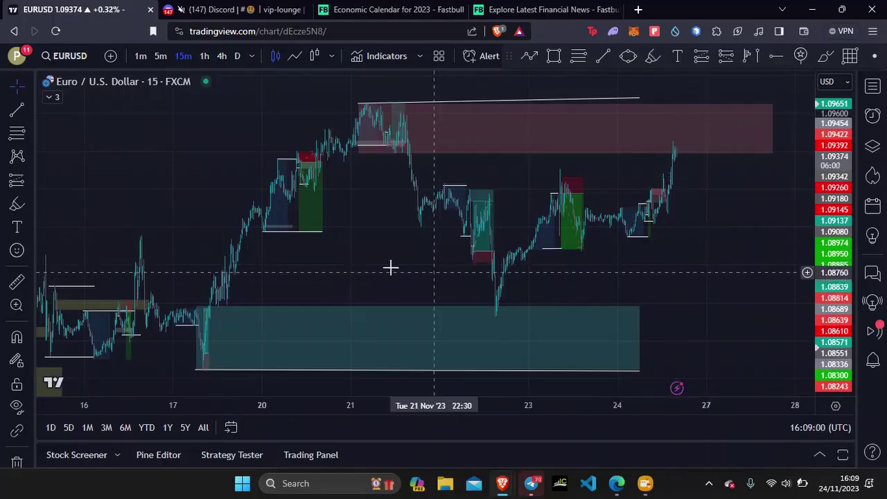
Check the targets, stops and risk/reward ratios of the 21 and 22 November long positions and the 23 November short position
left_click(395, 139)
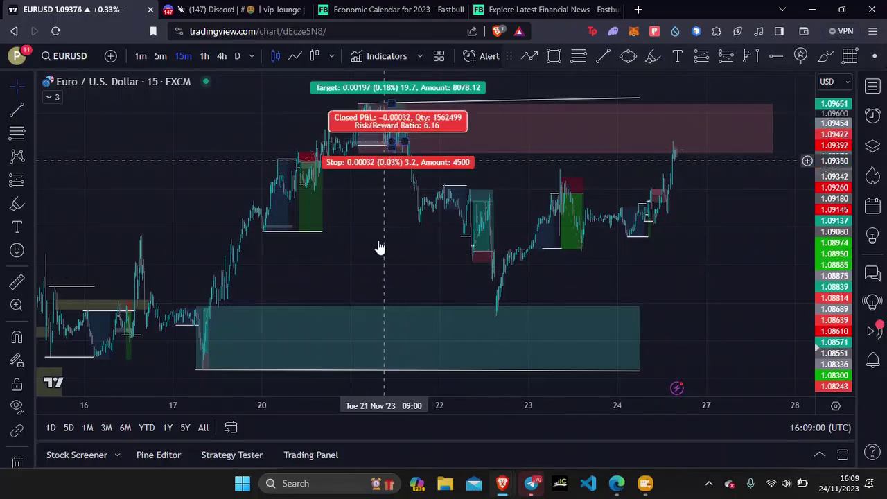
left_click(380, 247)
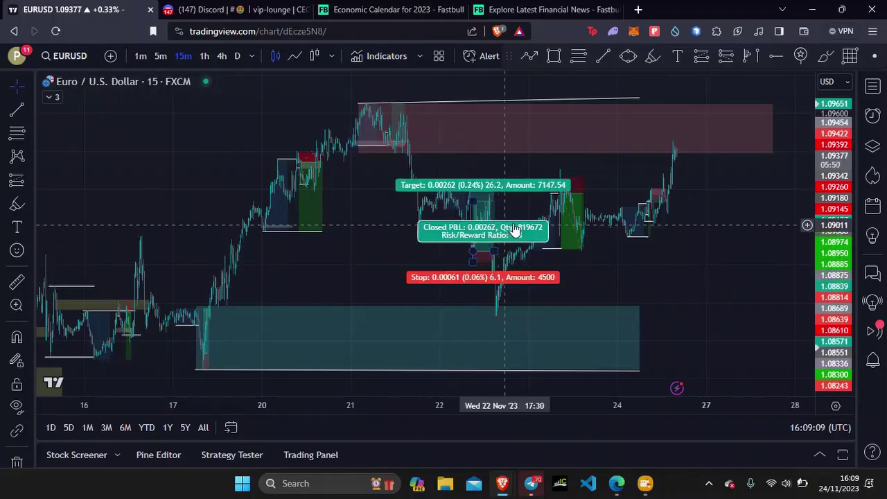
left_click(490, 201)
left_click(569, 232)
left_click(616, 291)
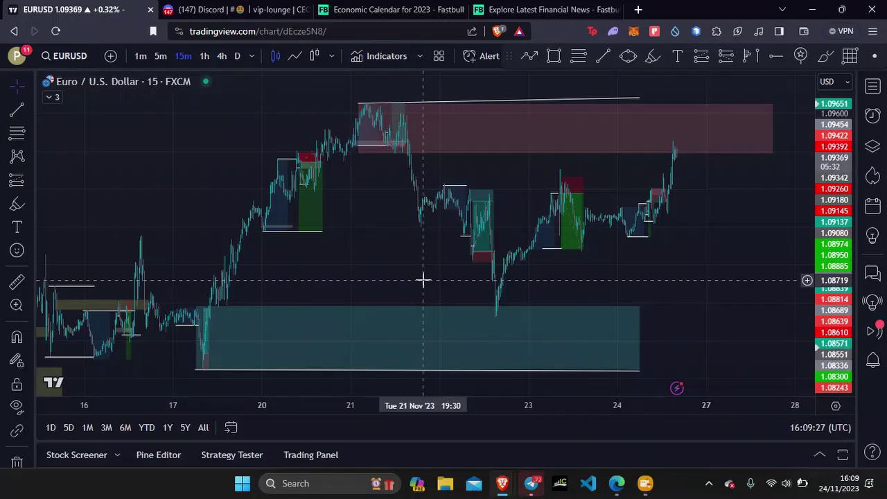
Extend the trend line above the red supply zone to about 27 November and level it with the zone's upper edge
left_click_drag(417, 271, 345, 266)
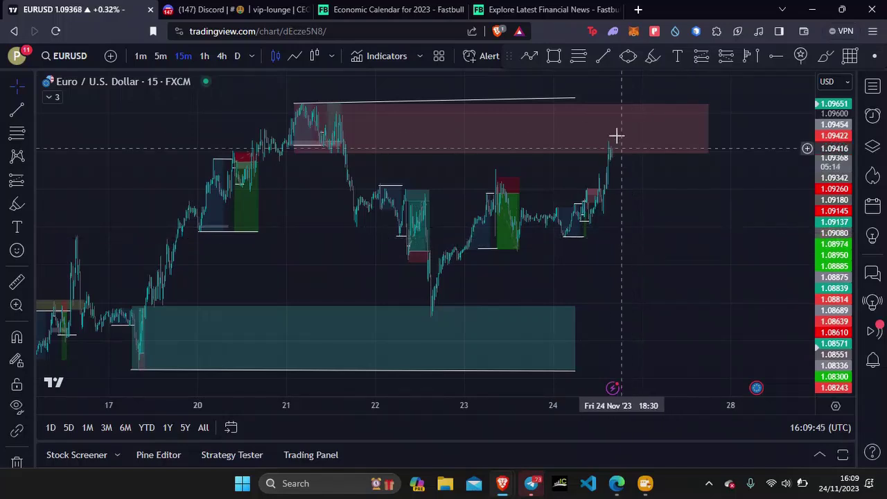
left_click(594, 98)
left_click_drag(597, 101, 719, 104)
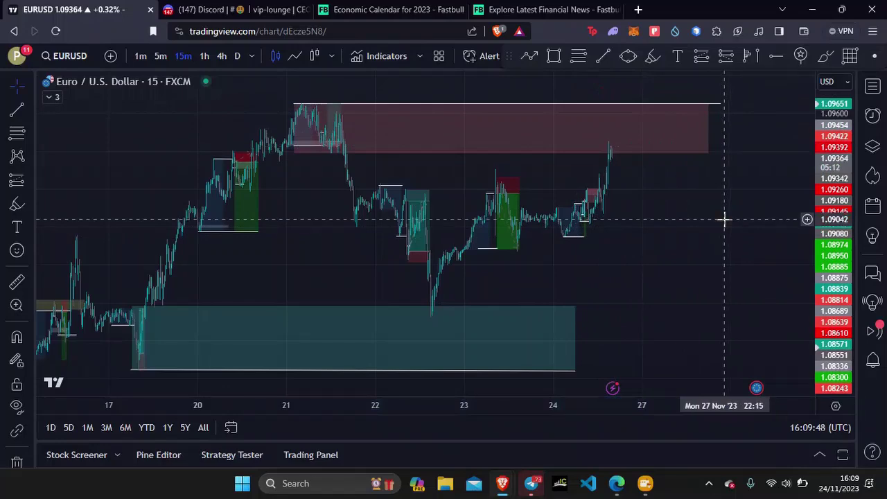